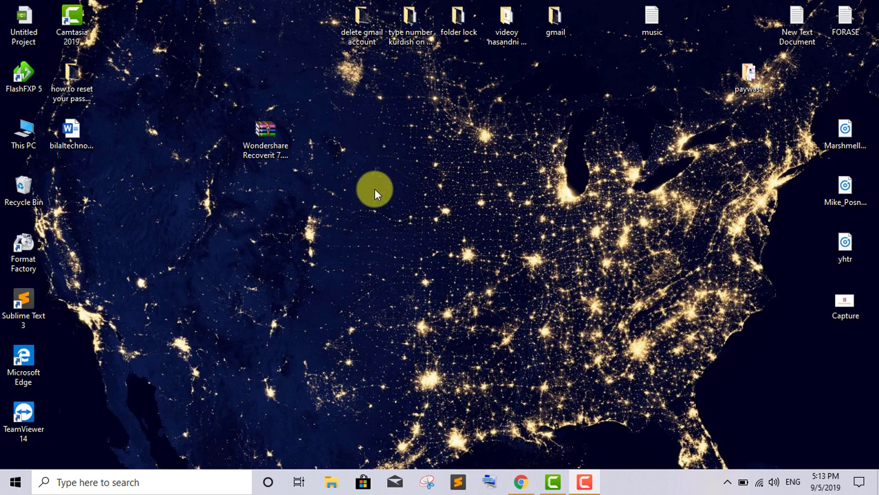
# Step: Extract the Wondershare Recoverit 7.3.2.3 + Crack archive onto the desktop, entering the archive password
pyautogui.click(249, 124)
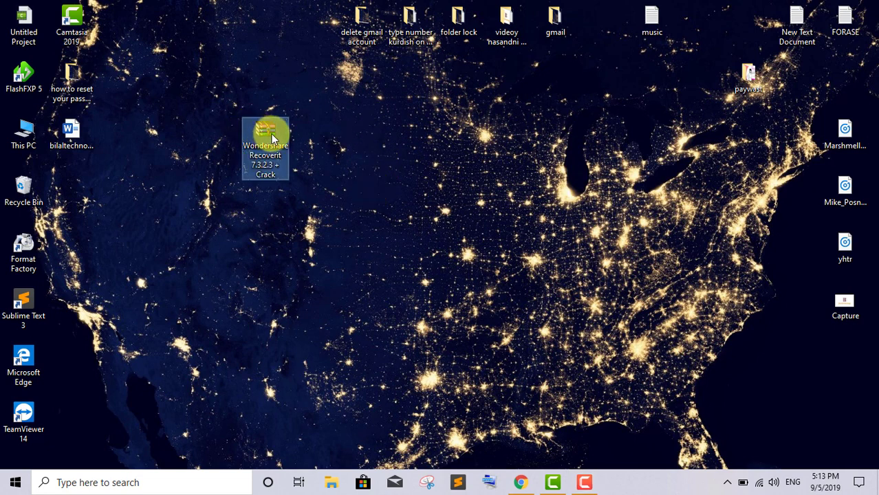
pyautogui.moveTo(268, 138); pyautogui.dragTo(359, 172)
pyautogui.click(395, 188)
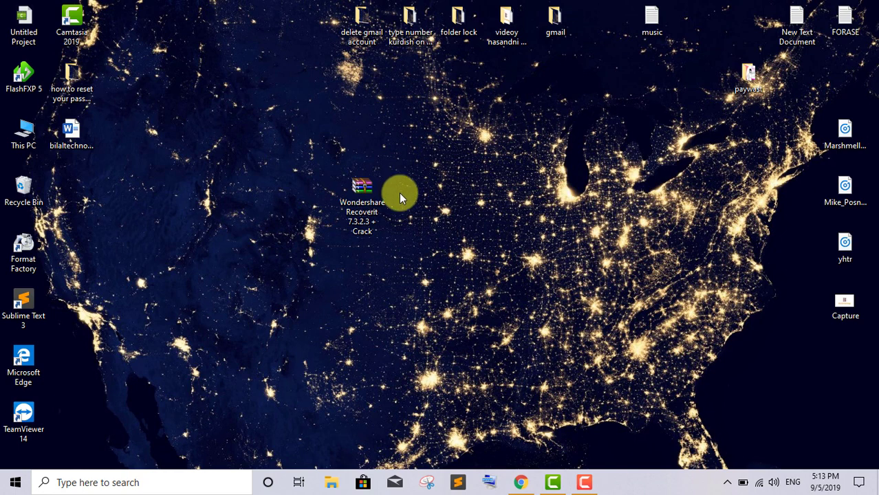
pyautogui.rightClick(362, 193)
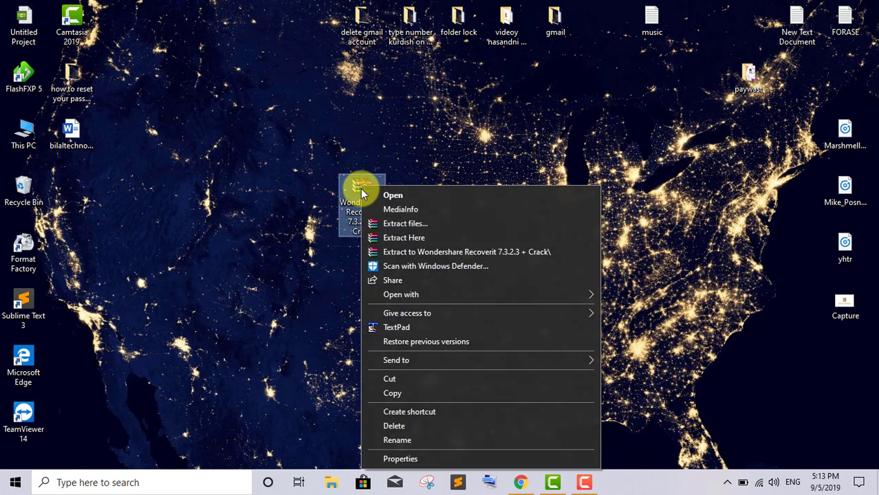
pyautogui.click(440, 238)
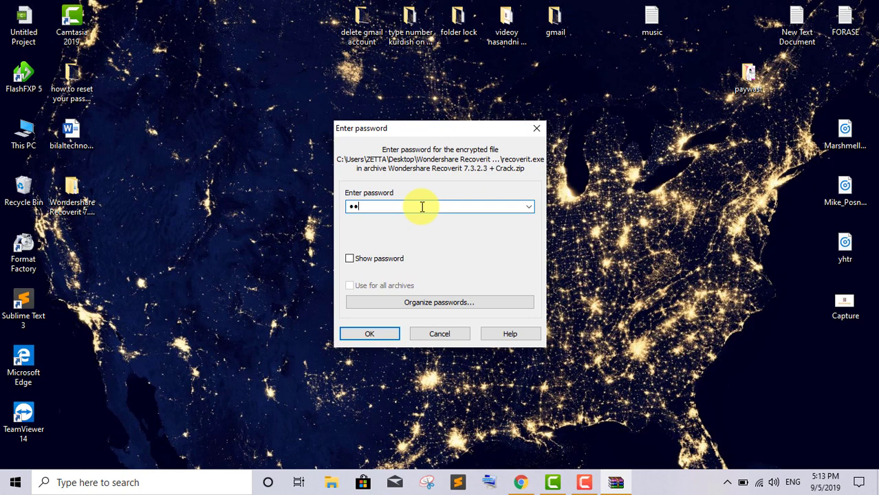
pyautogui.write('•••••••••••••')
pyautogui.click(371, 333)
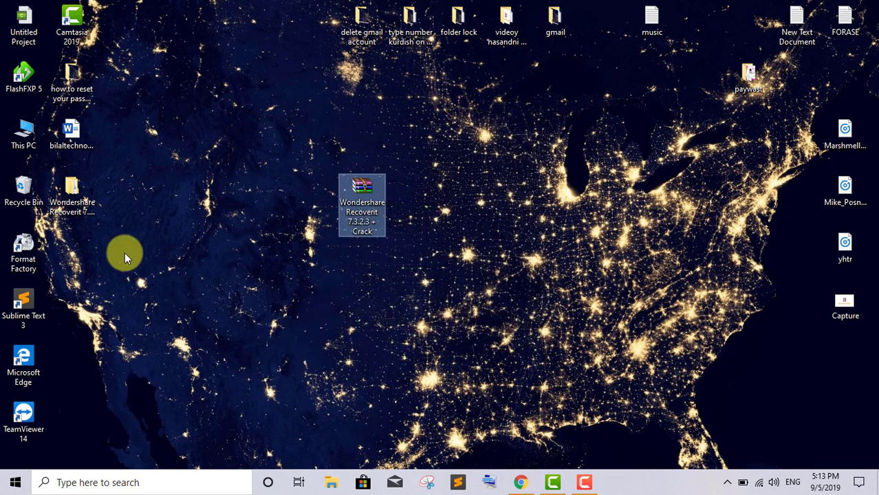
# Step: Open the extracted Wondershare Recoverit 7.3.2.3 + Crack folder and disconnect the computer from the Wi-Fi network
pyautogui.moveTo(72, 196); pyautogui.dragTo(181, 223)
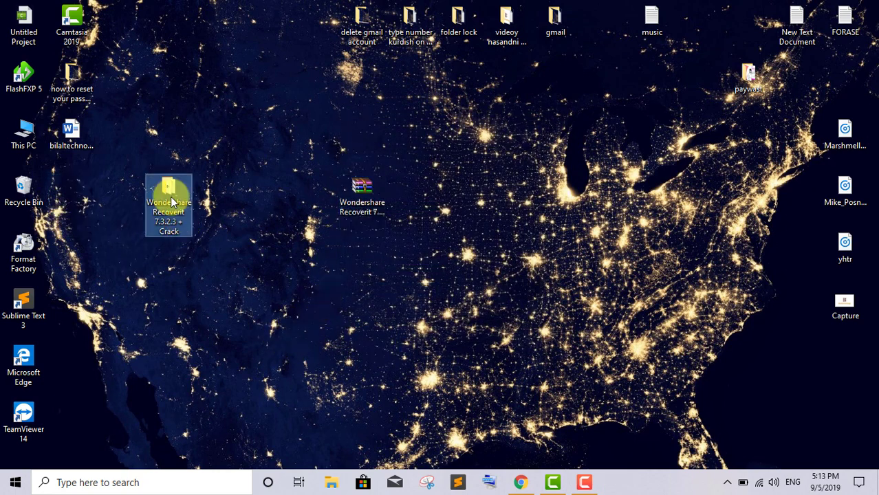
pyautogui.doubleClick(170, 200)
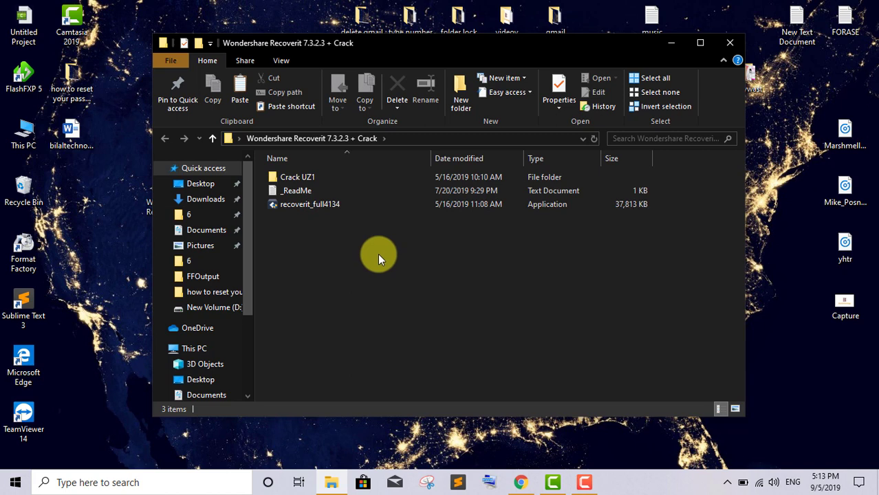
pyautogui.click(760, 483)
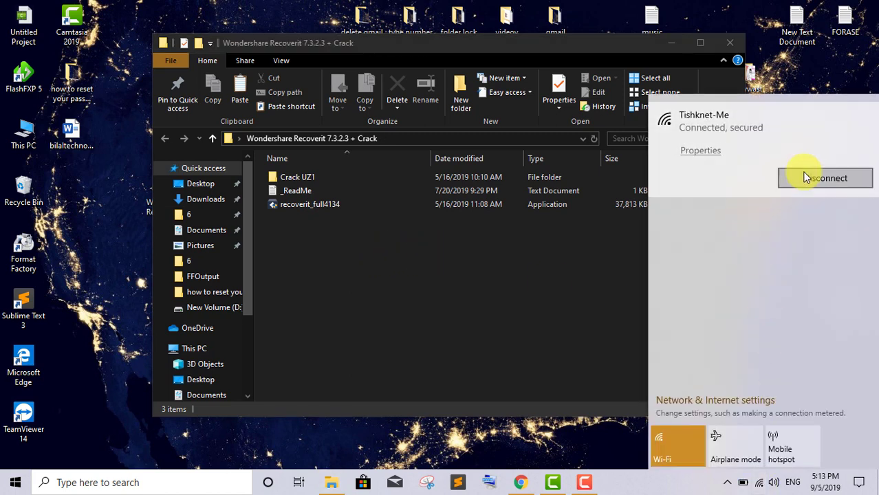
pyautogui.click(407, 251)
# Step: Install Wondershare Recoverit from recoverit_full4134 in English, accepting the license agreement and keeping the default folder, desktop icon and Quick Launch icon
pyautogui.click(343, 205)
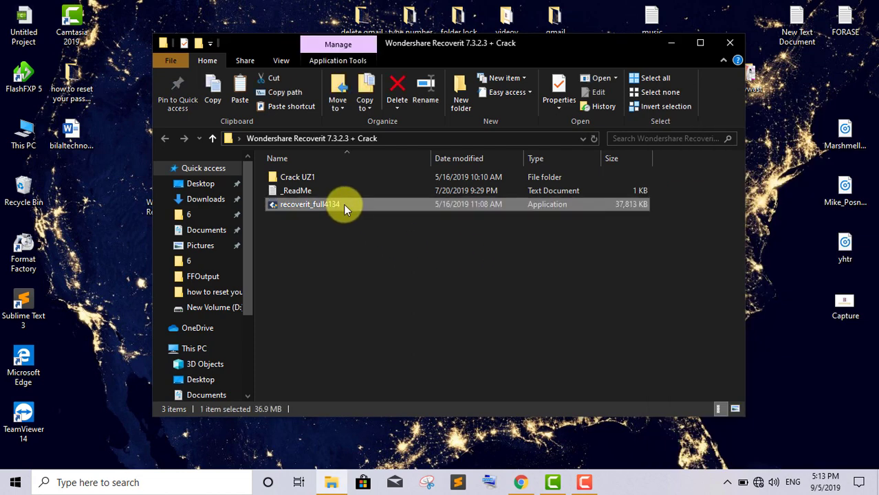
pyautogui.doubleClick(343, 204)
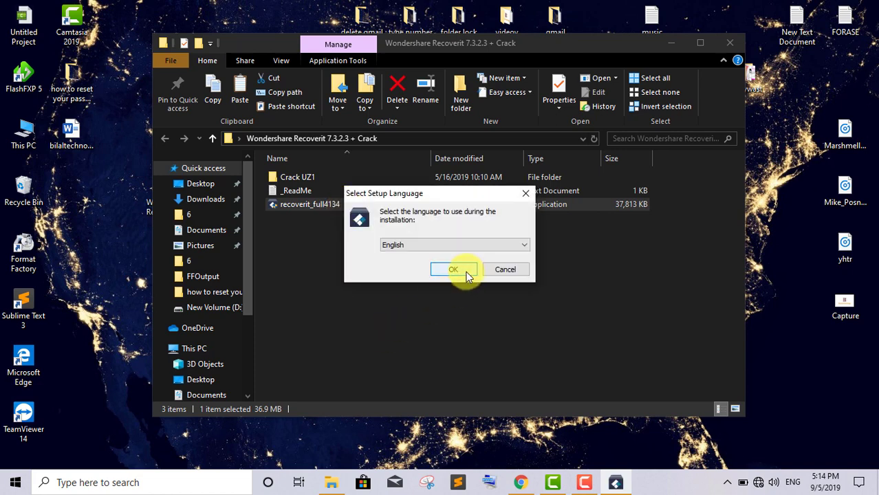
pyautogui.click(466, 271)
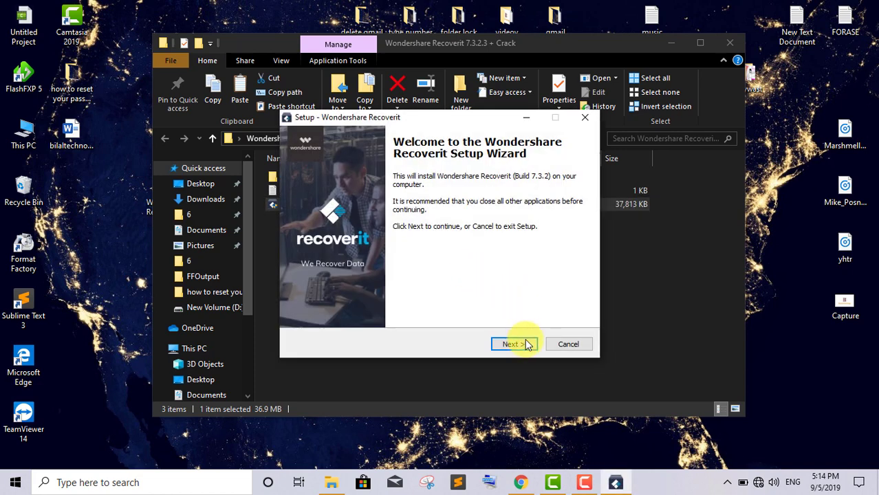
pyautogui.click(512, 344)
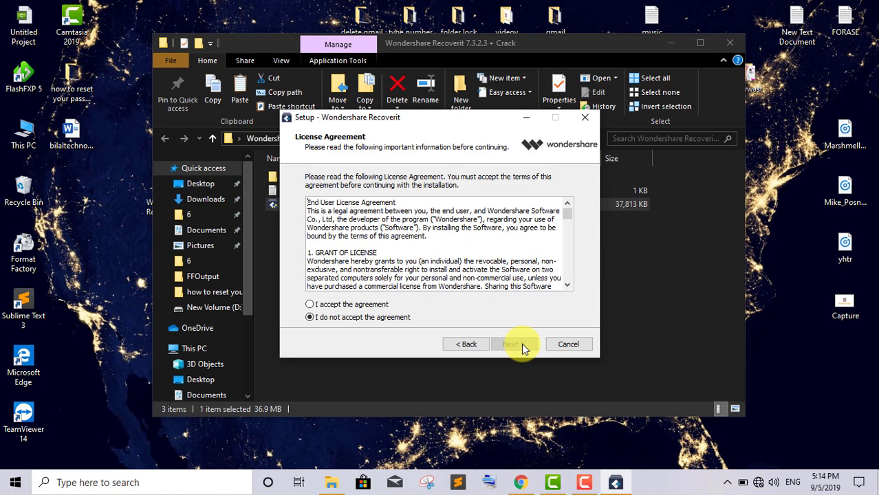
pyautogui.click(311, 305)
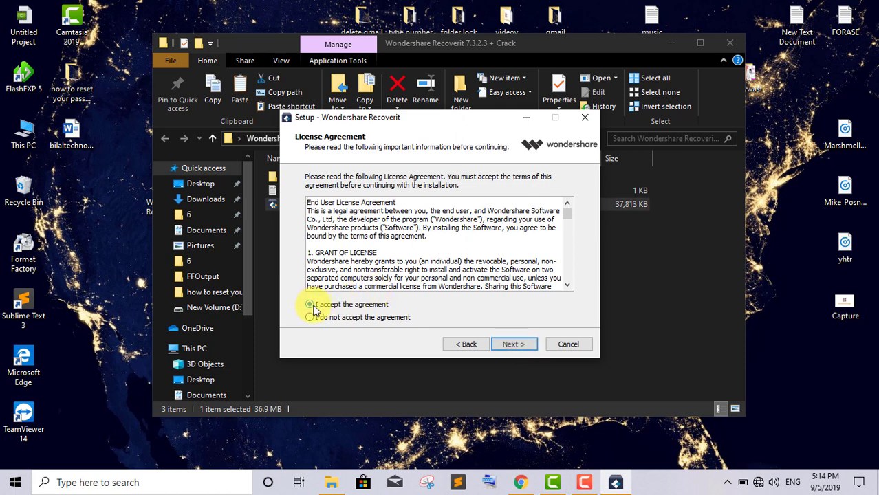
pyautogui.click(527, 348)
pyautogui.click(527, 348)
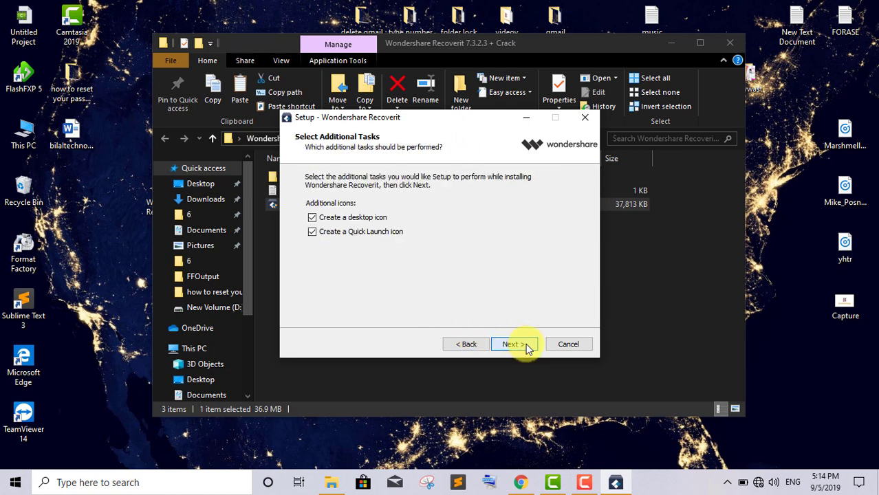
pyautogui.click(527, 348)
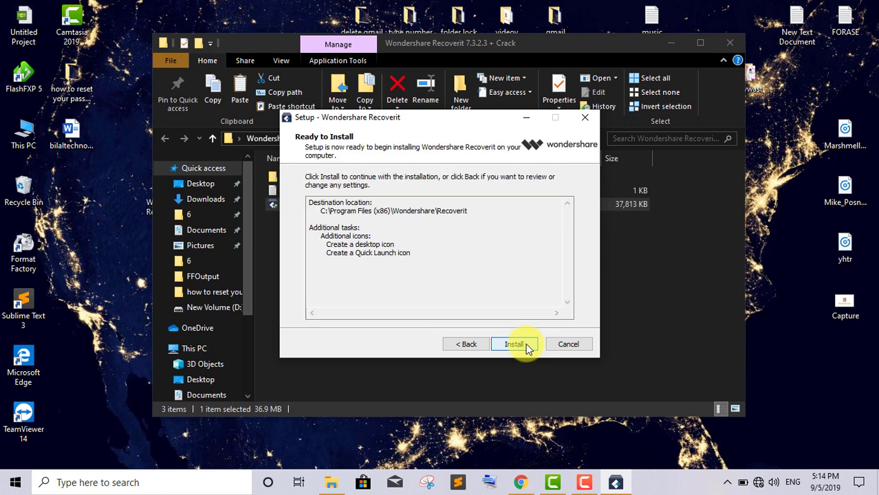
pyautogui.click(527, 345)
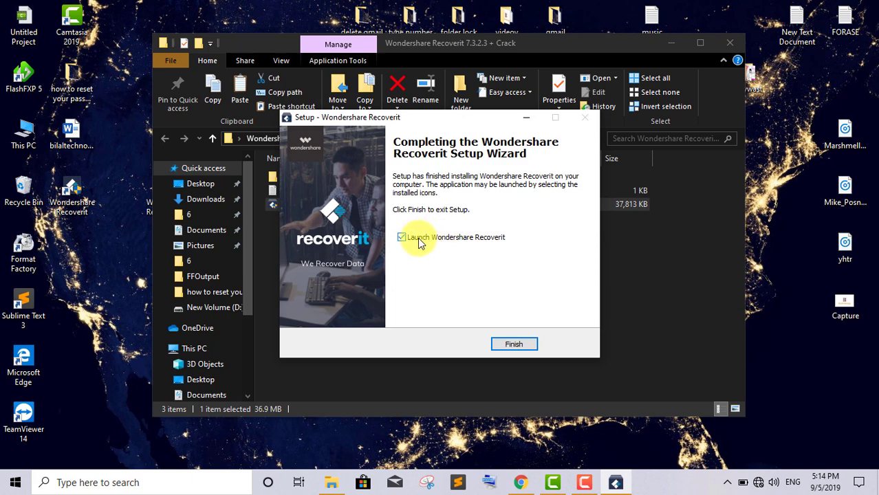
# Step: Finish the setup with Launch Wondershare Recoverit unchecked and close the browser window it opens
pyautogui.click(421, 242)
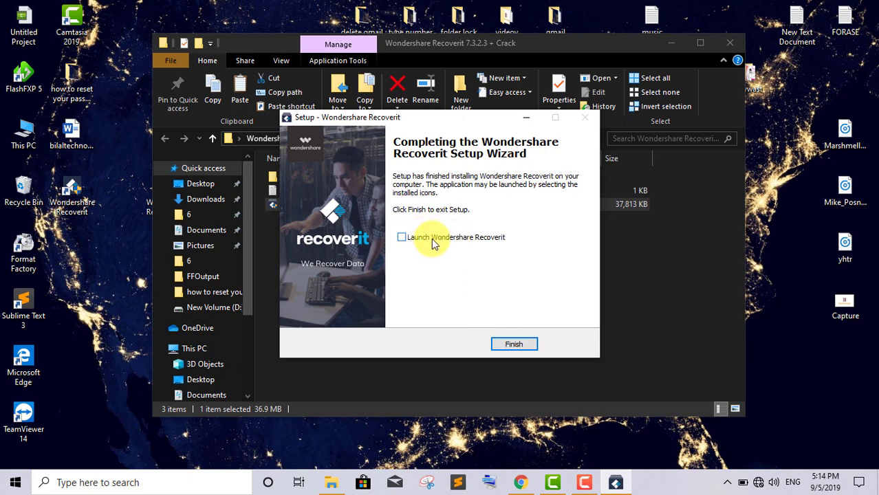
pyautogui.click(520, 346)
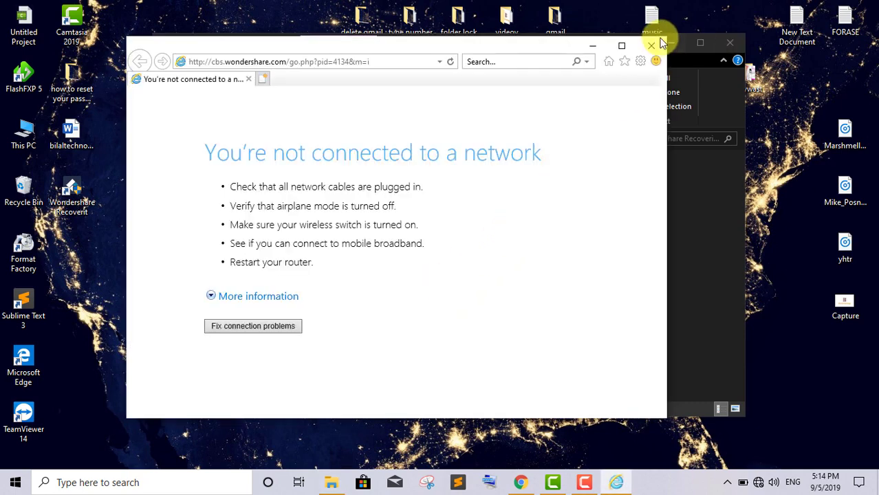
pyautogui.click(657, 44)
pyautogui.click(463, 244)
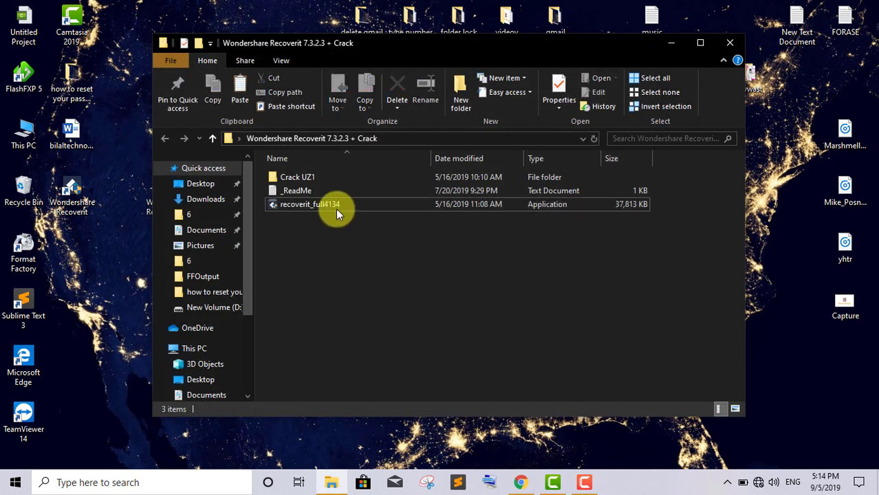
# Step: Copy the recoverit application from the Crack UZ1 folder and close the folder window
pyautogui.doubleClick(322, 182)
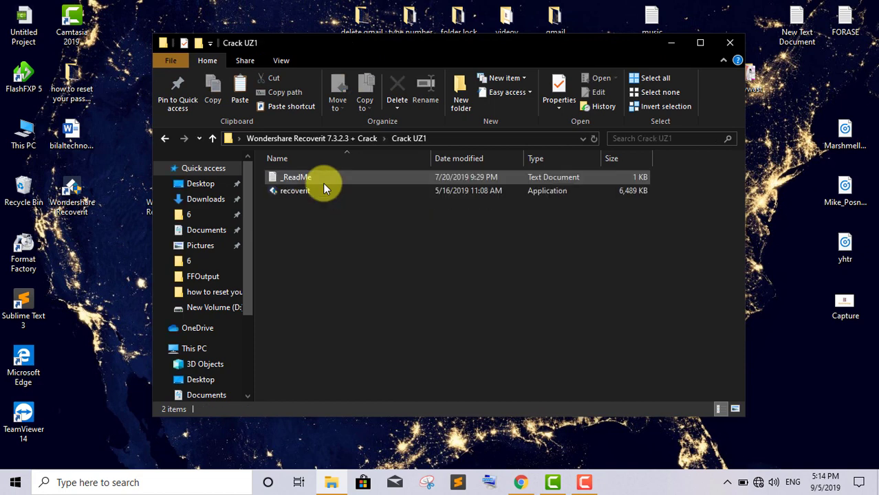
pyautogui.click(331, 192)
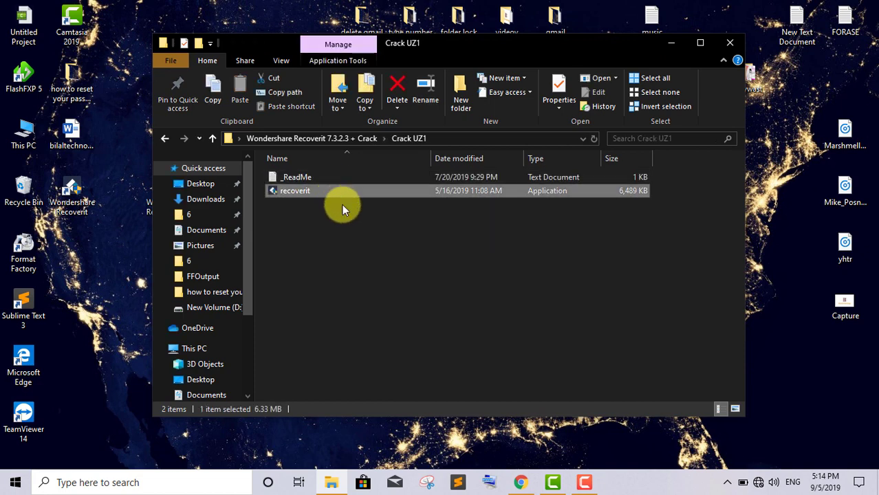
pyautogui.rightClick(334, 194)
pyautogui.click(381, 379)
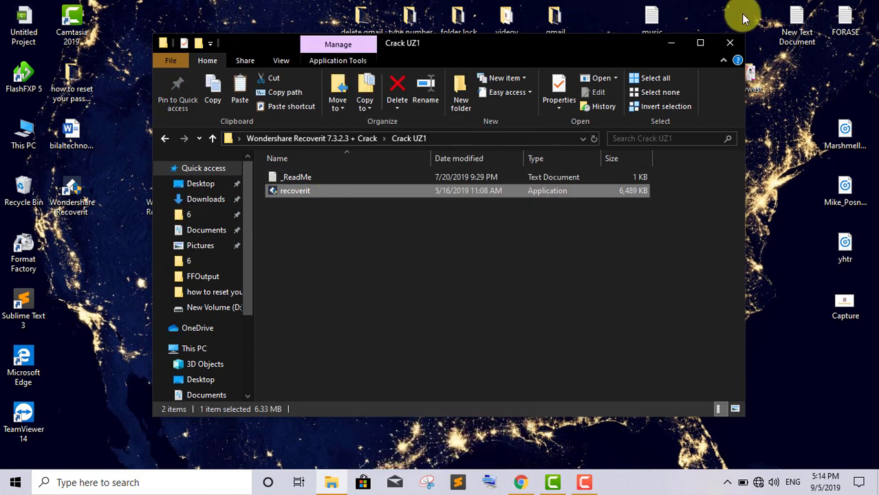
pyautogui.click(727, 42)
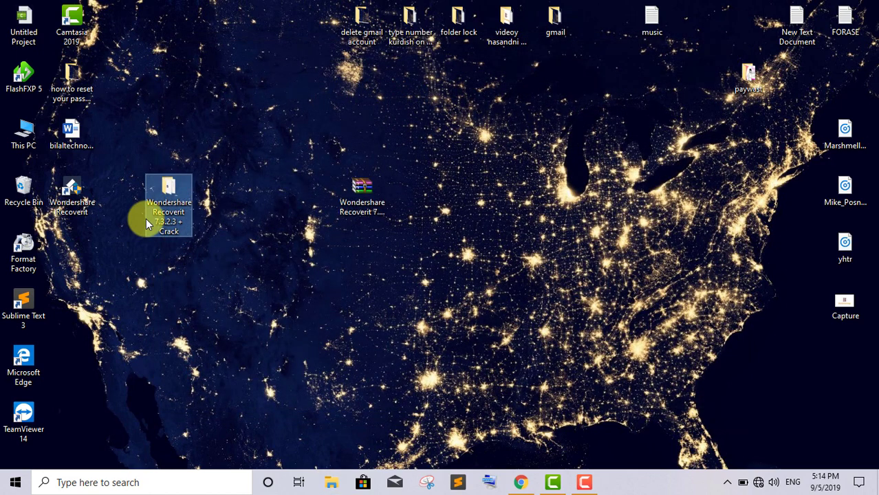
# Step: Paste the copied file into the Wondershare Recoverit shortcut's file location, replacing the existing recoverit.exe with administrator permission
pyautogui.click(87, 200)
pyautogui.rightClick(77, 197)
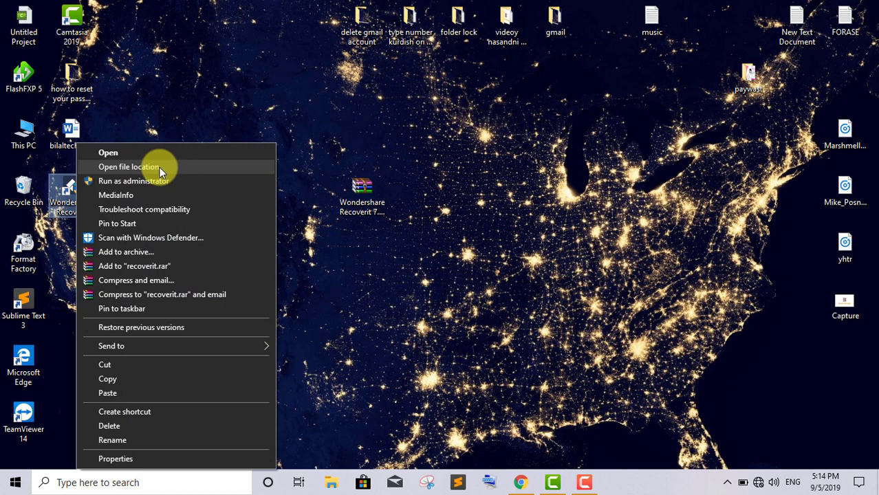
pyautogui.click(128, 167)
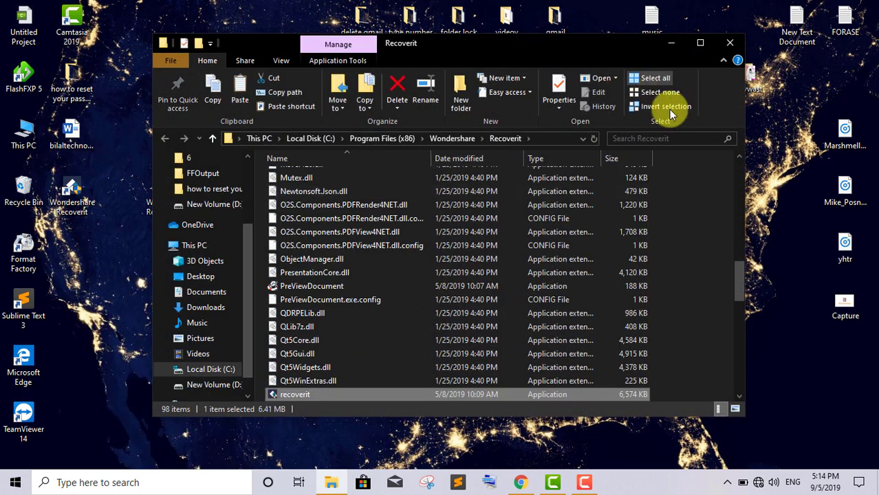
pyautogui.click(665, 233)
pyautogui.rightClick(665, 234)
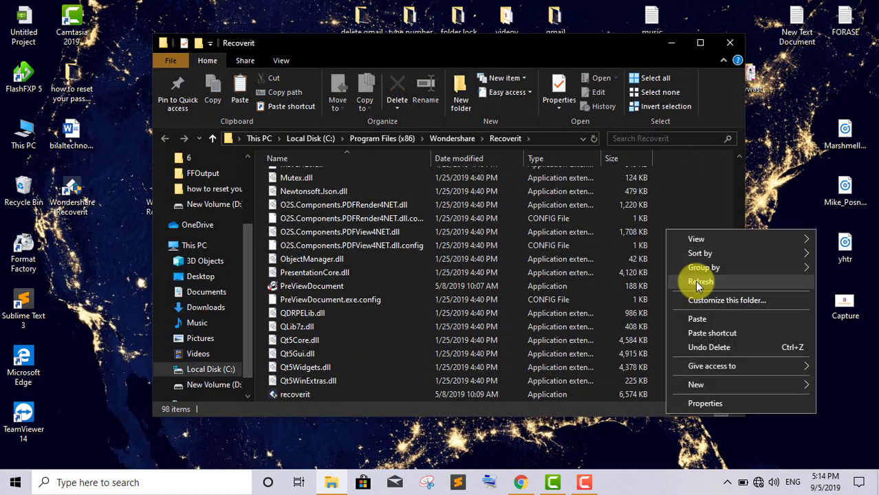
pyautogui.click(706, 319)
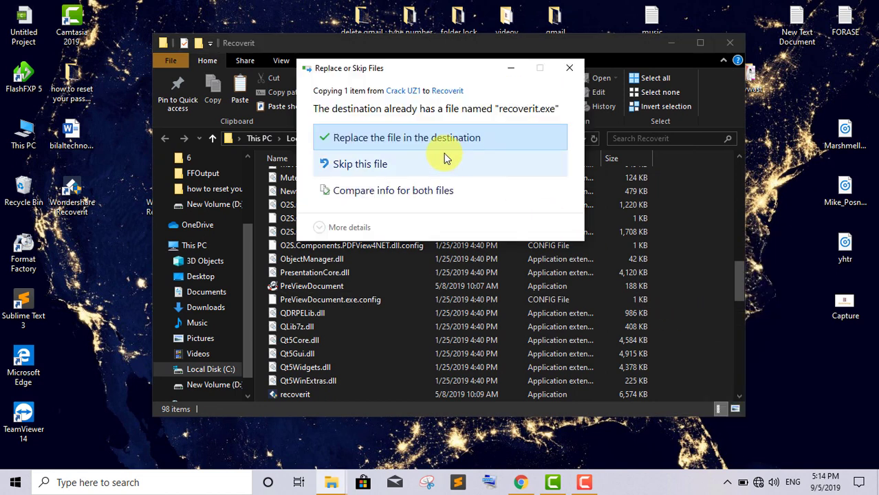
pyautogui.click(482, 140)
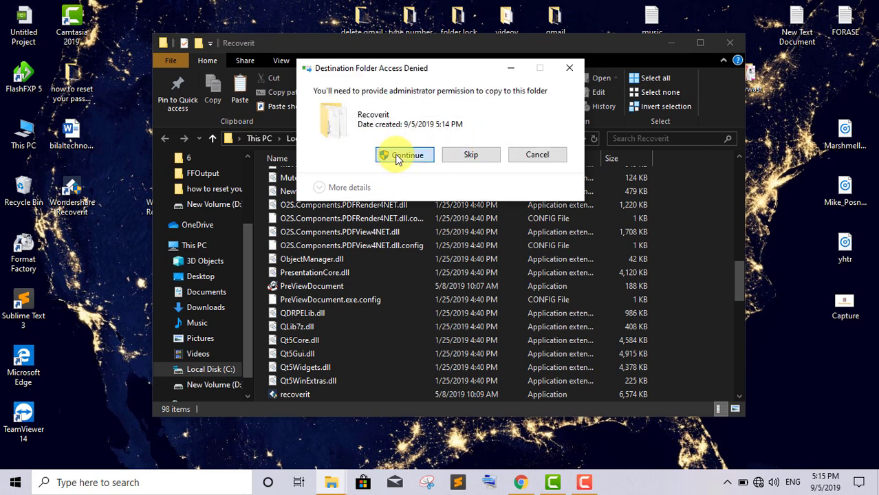
pyautogui.click(396, 156)
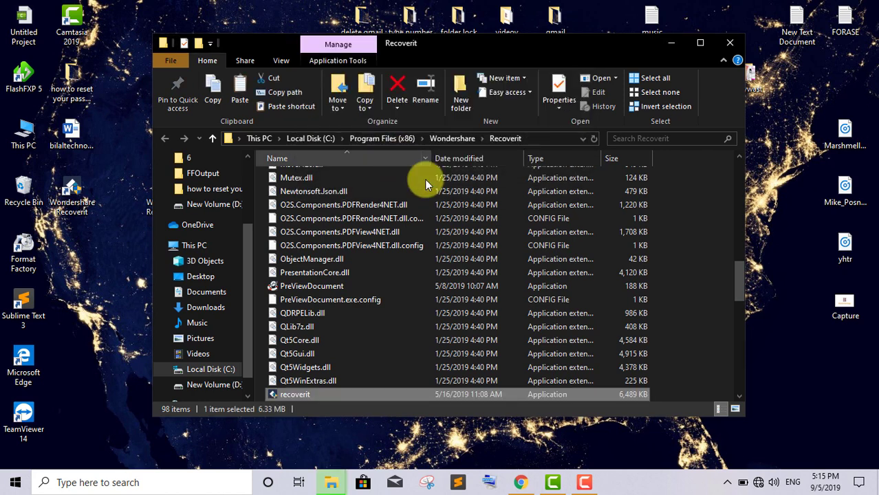
# Step: Run the replaced recoverit application as administrator and shift its window slightly
pyautogui.rightClick(304, 390)
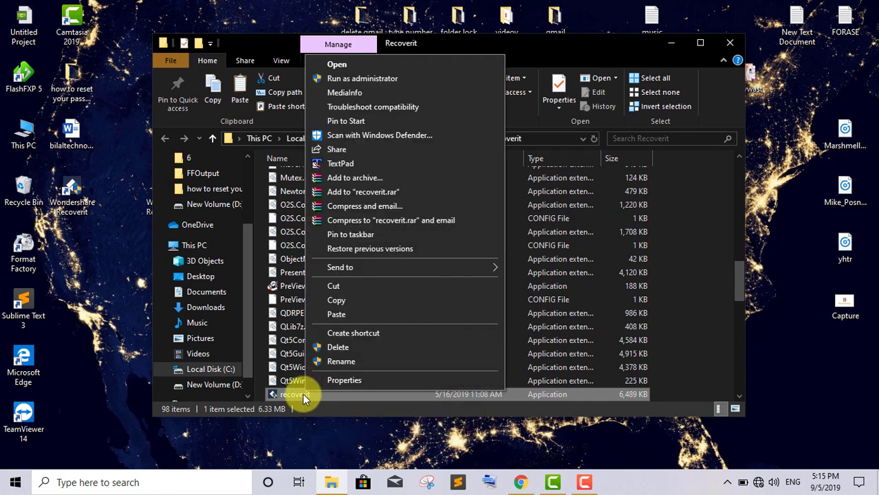
pyautogui.click(386, 79)
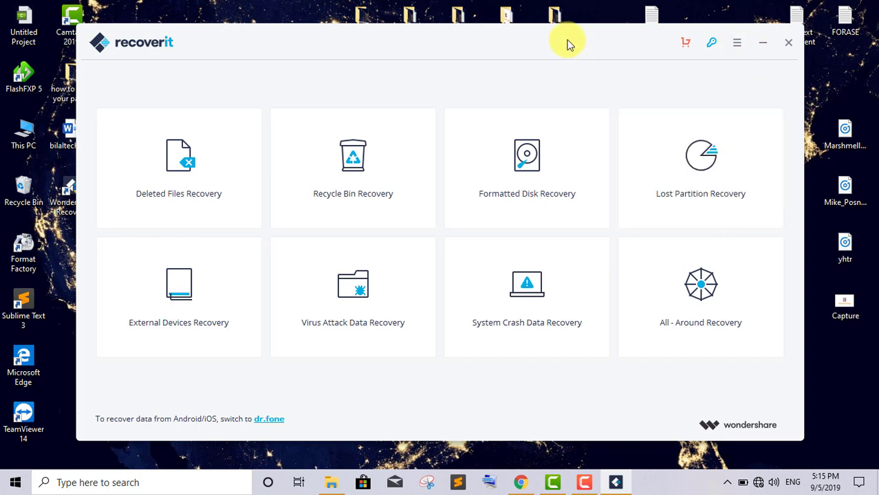
pyautogui.moveTo(565, 40); pyautogui.dragTo(557, 42)
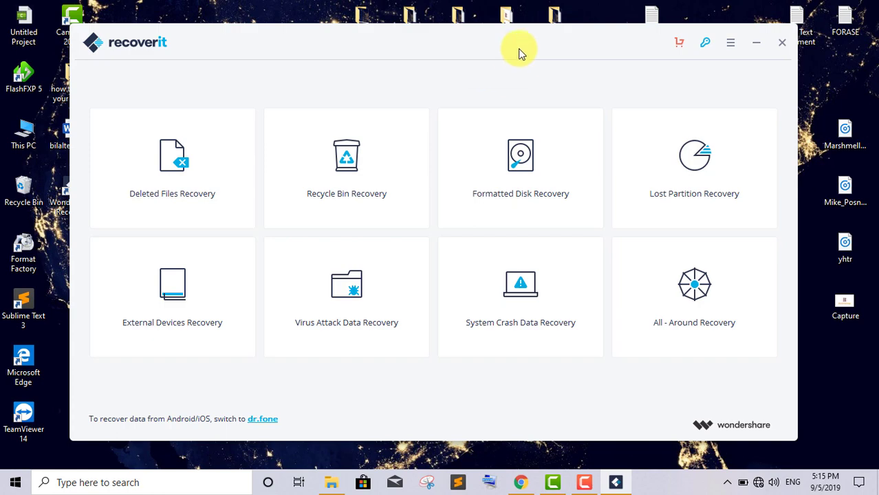
# Step: Close Recoverit and its installation folder, and clear the selection on the desktop
pyautogui.click(782, 42)
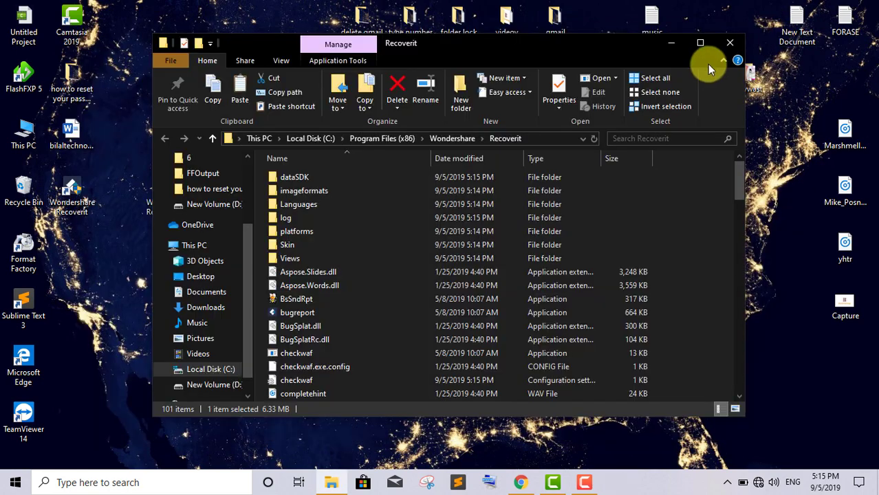
pyautogui.click(733, 43)
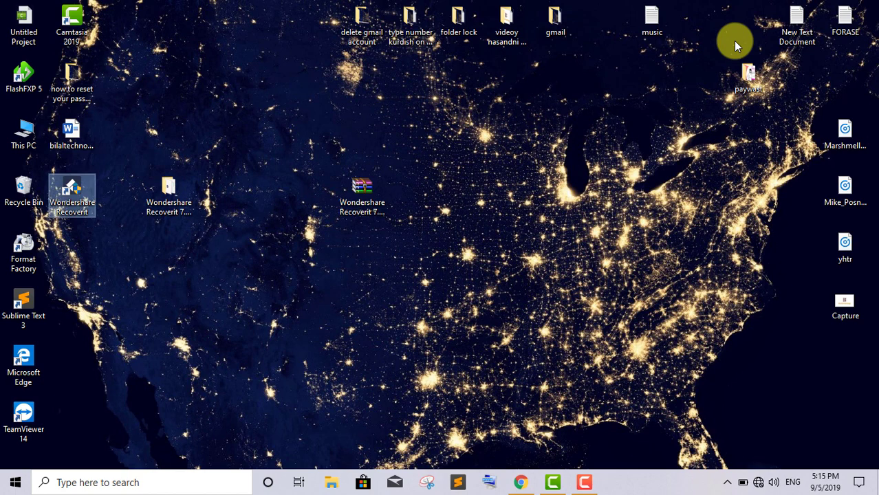
pyautogui.click(318, 121)
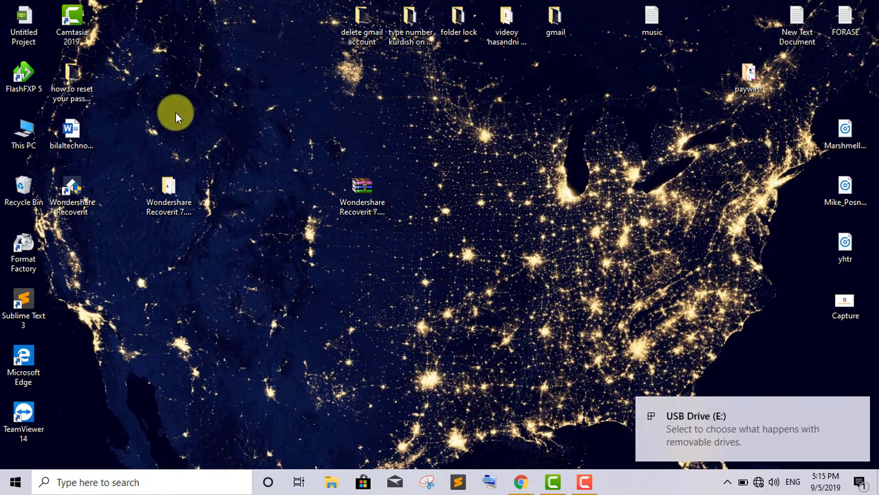
# Step: Copy the bilaltechnology Word document, the Marshmello MP3 and the Capture image from the desktop to USB Drive (E:)
pyautogui.doubleClick(24, 133)
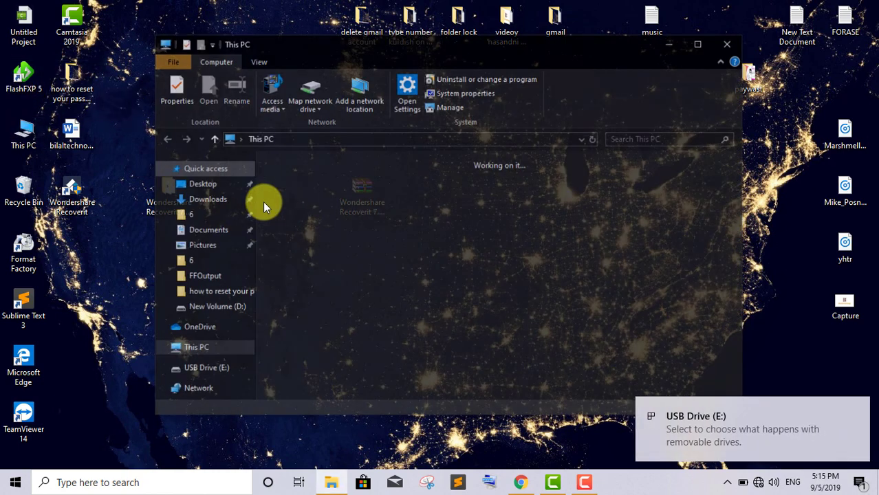
pyautogui.doubleClick(331, 252)
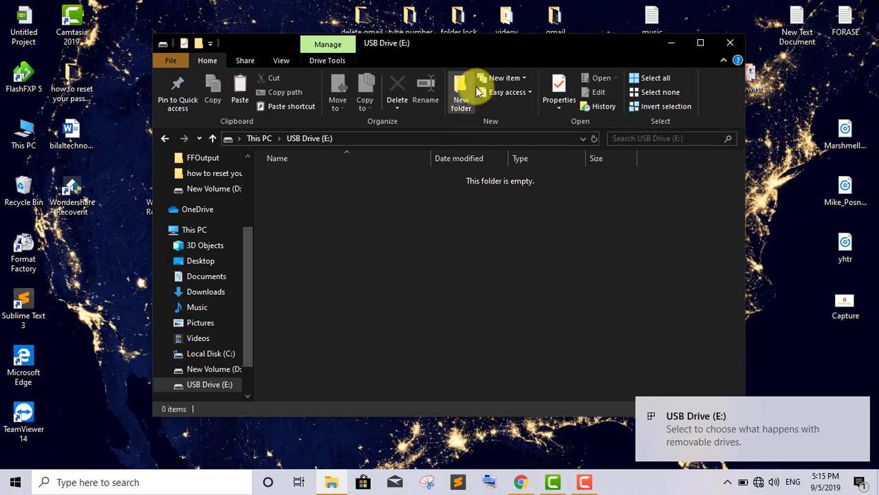
pyautogui.moveTo(476, 46); pyautogui.dragTo(458, 70)
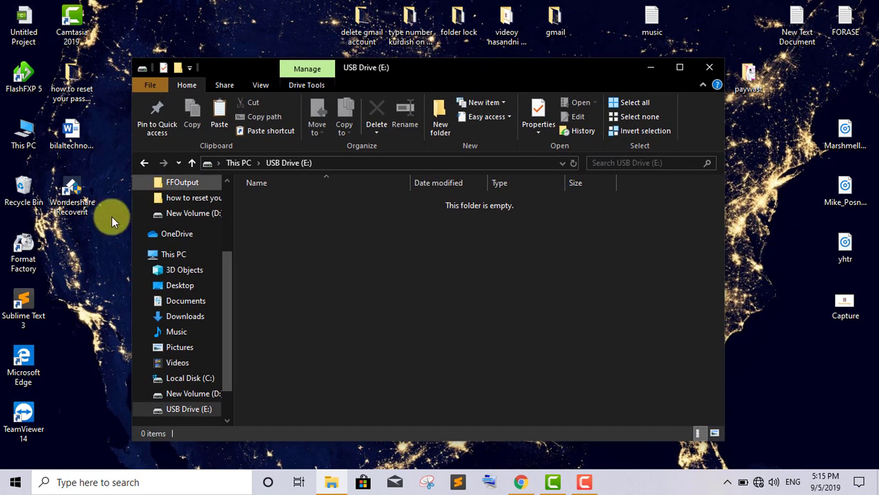
pyautogui.moveTo(69, 129); pyautogui.dragTo(367, 293)
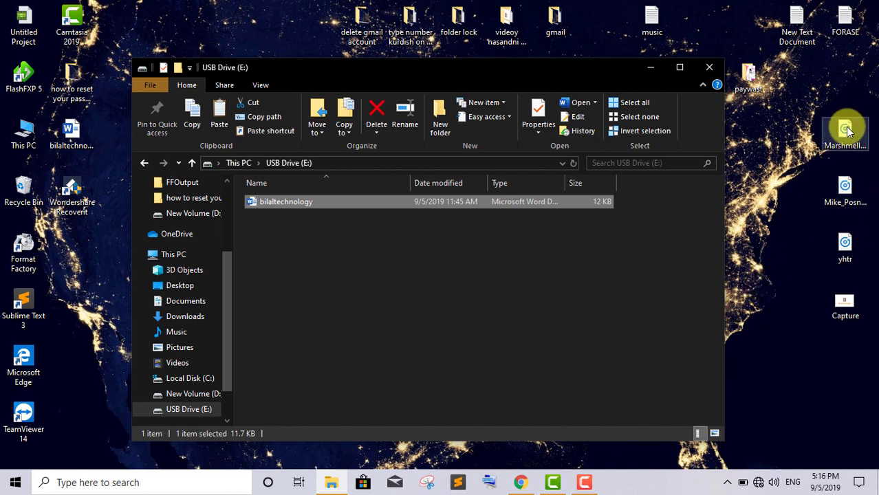
pyautogui.hotkey('ctrl', 'v')
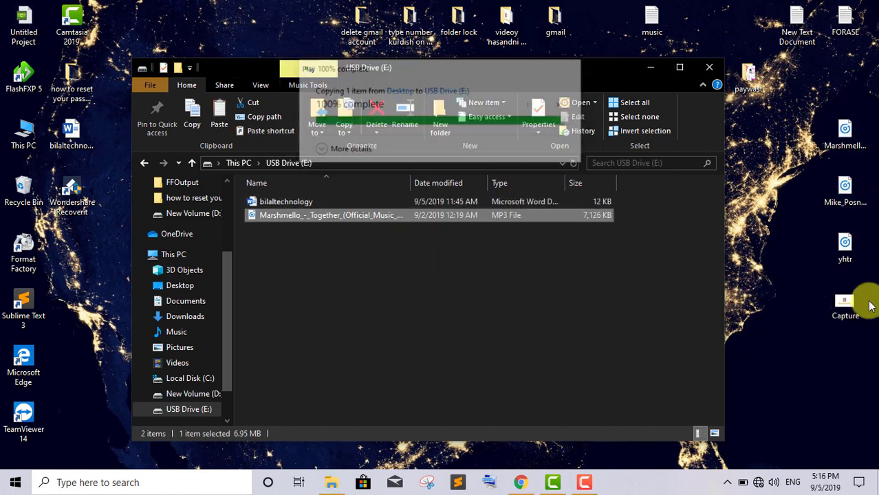
pyautogui.hotkey('ctrl', 'v')
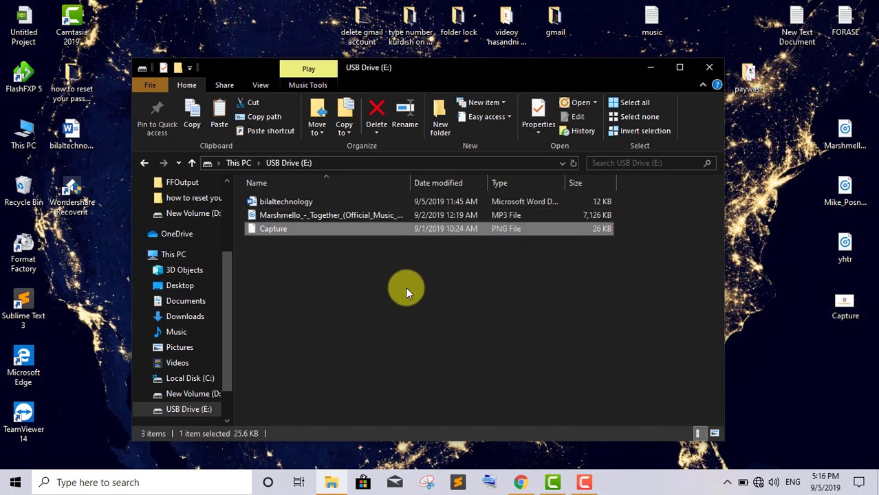
# Step: Copy the delete gmail account video from its desktop folder to USB Drive (E:) and close the source folder
pyautogui.click(366, 31)
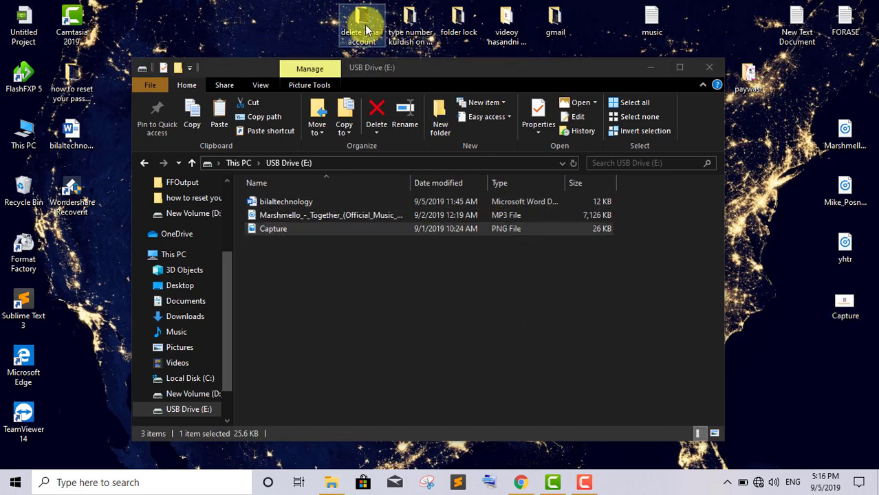
pyautogui.doubleClick(366, 31)
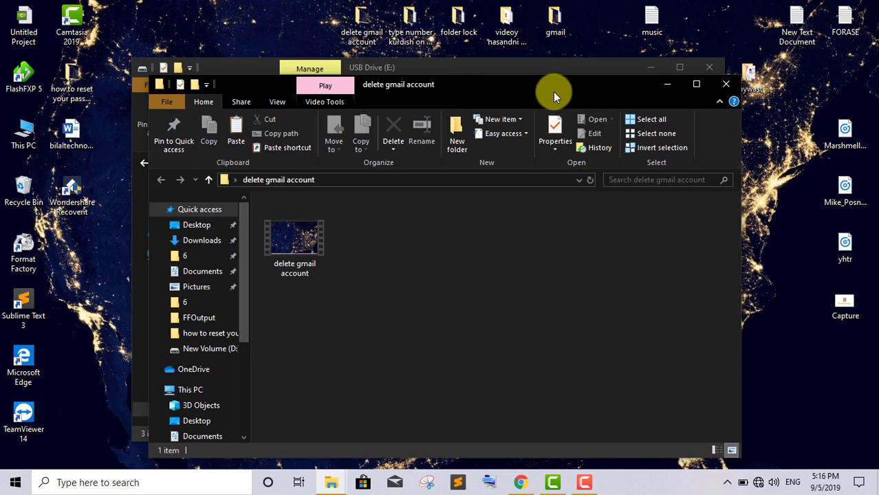
pyautogui.moveTo(553, 91); pyautogui.dragTo(665, 108)
pyautogui.moveTo(506, 256); pyautogui.dragTo(329, 265)
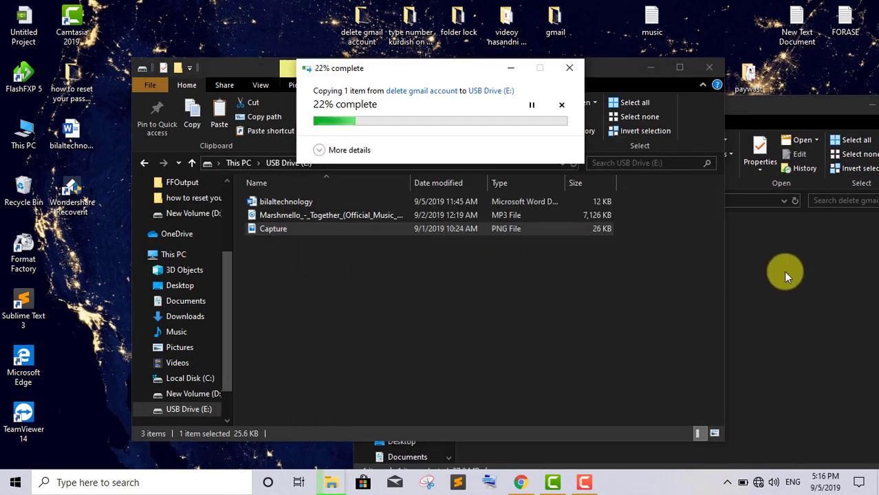
pyautogui.click(784, 271)
pyautogui.moveTo(543, 107); pyautogui.dragTo(180, 109)
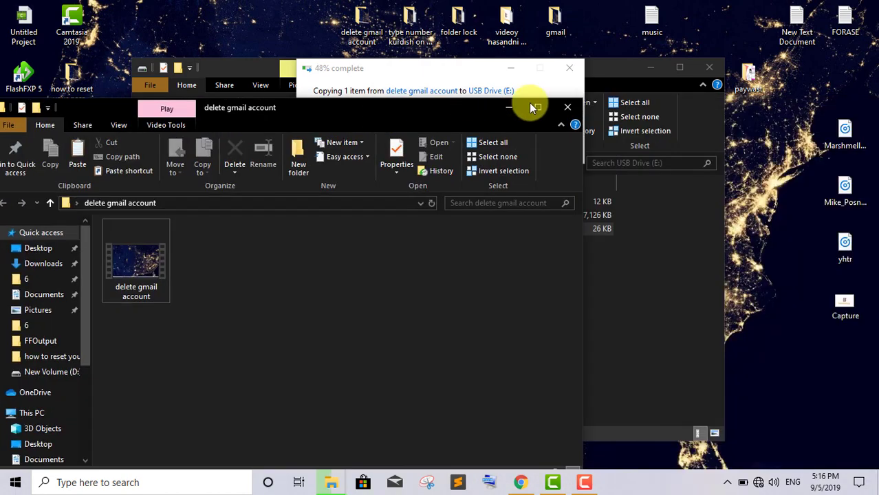
pyautogui.click(561, 108)
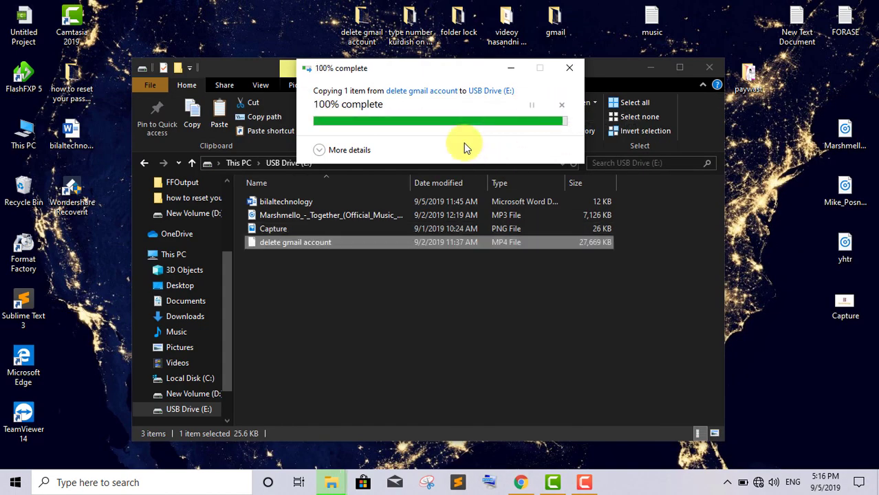
# Step: Check the copied document, music, image and video files on the USB drive one by one
pyautogui.click(419, 301)
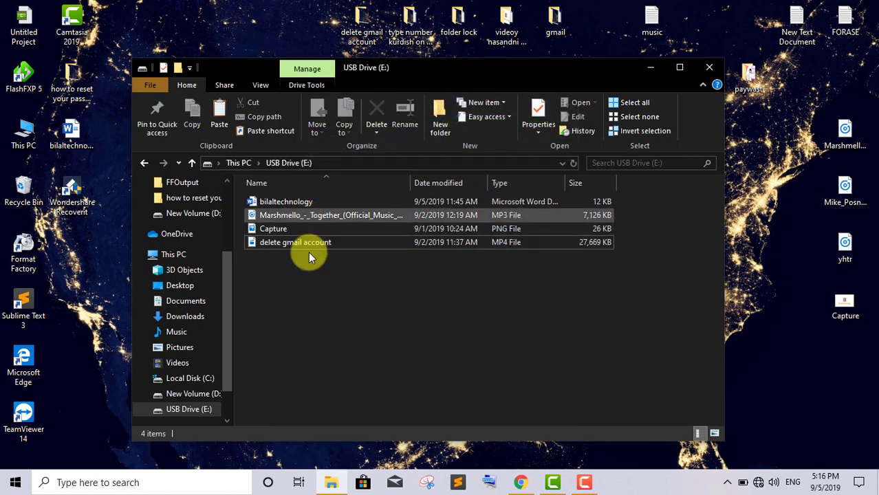
pyautogui.click(293, 203)
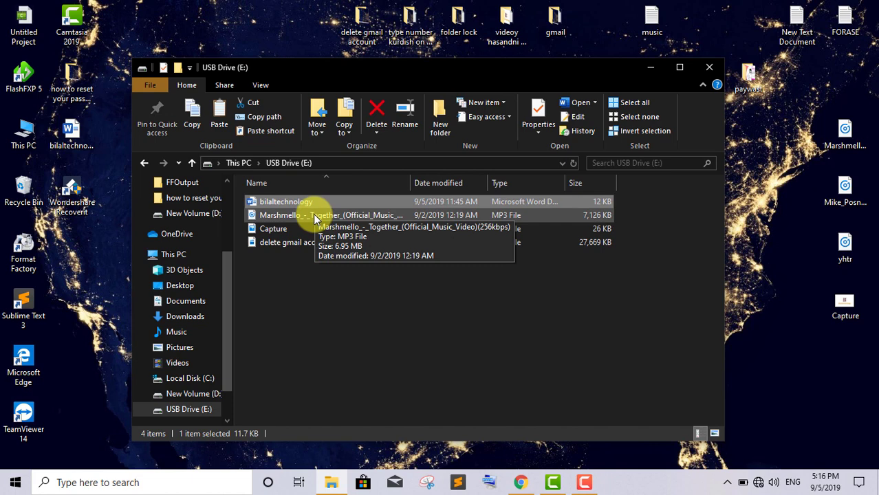
pyautogui.click(314, 218)
pyautogui.click(289, 231)
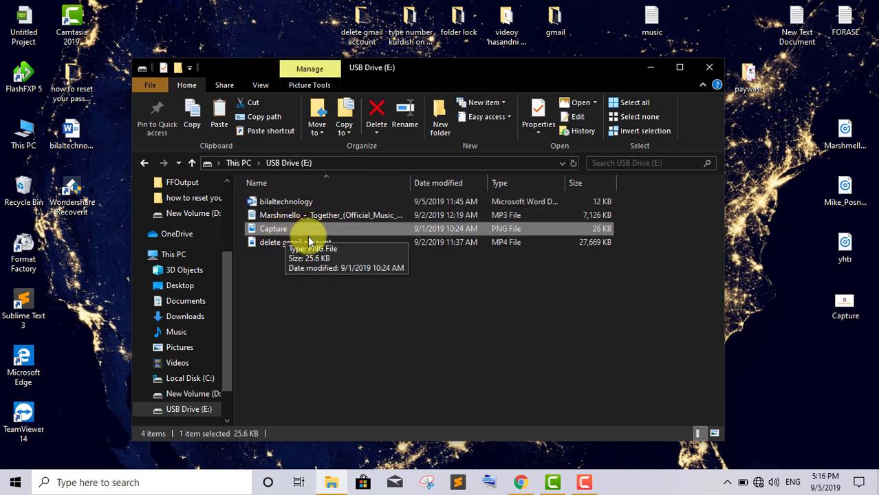
pyautogui.click(282, 243)
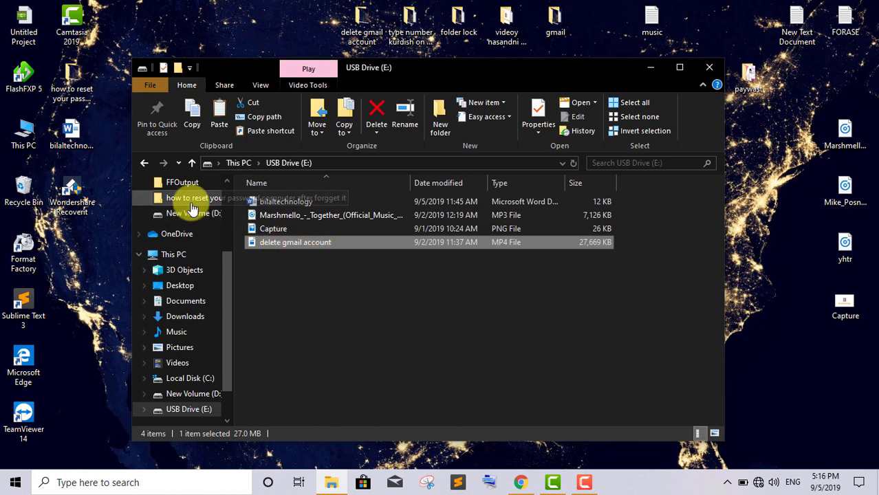
# Step: Quick-format USB Drive (E:) with the default FAT file system, open the drive to check its contents, and close the window
pyautogui.click(143, 163)
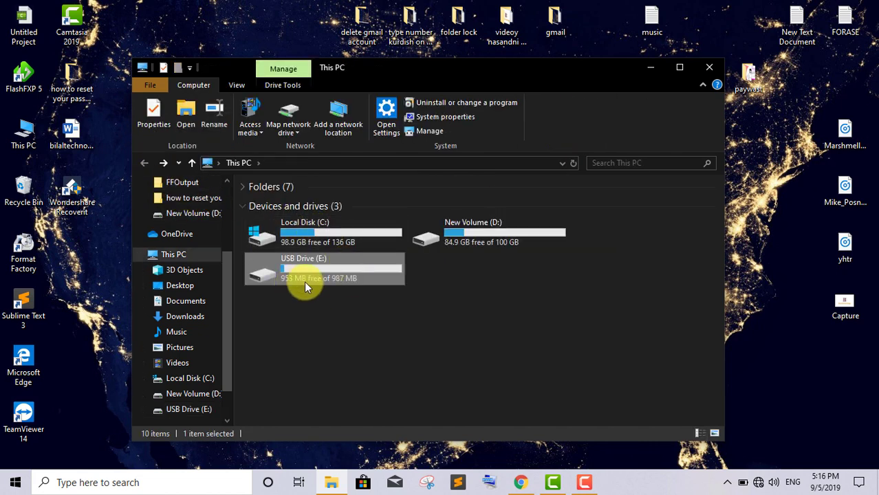
pyautogui.rightClick(338, 267)
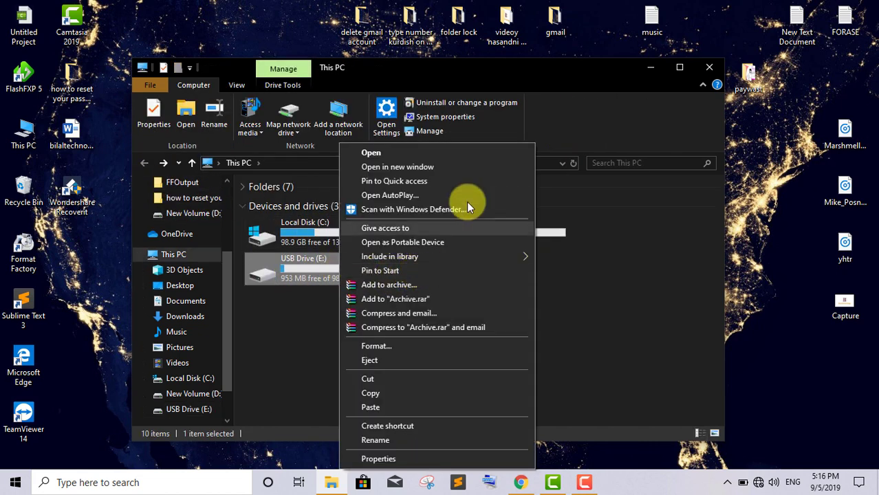
pyautogui.click(386, 346)
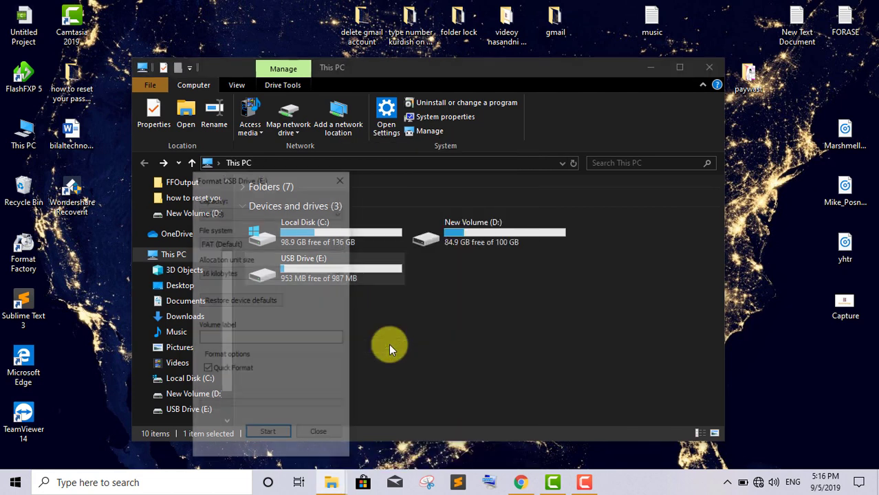
pyautogui.click(268, 435)
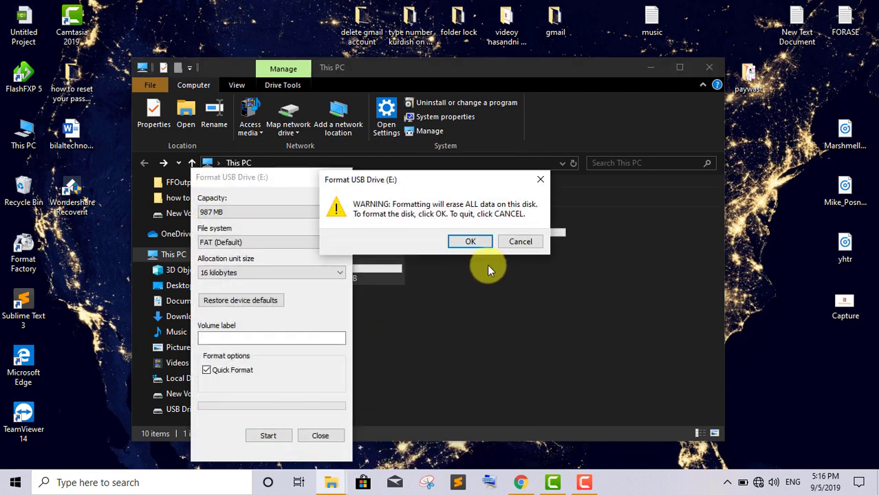
pyautogui.click(477, 242)
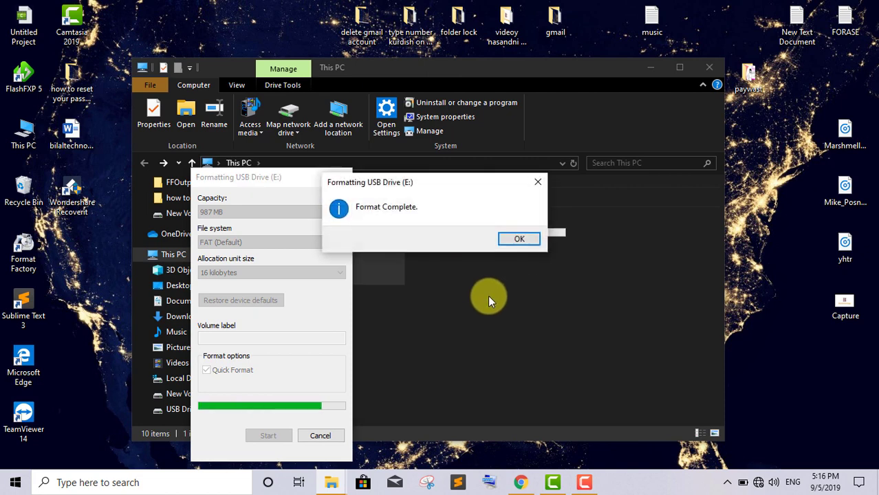
pyautogui.click(513, 240)
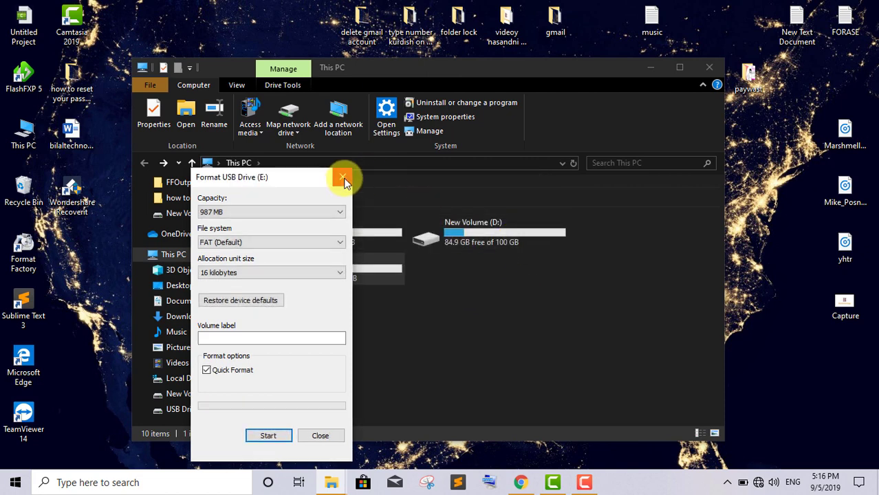
pyautogui.click(342, 176)
pyautogui.doubleClick(345, 271)
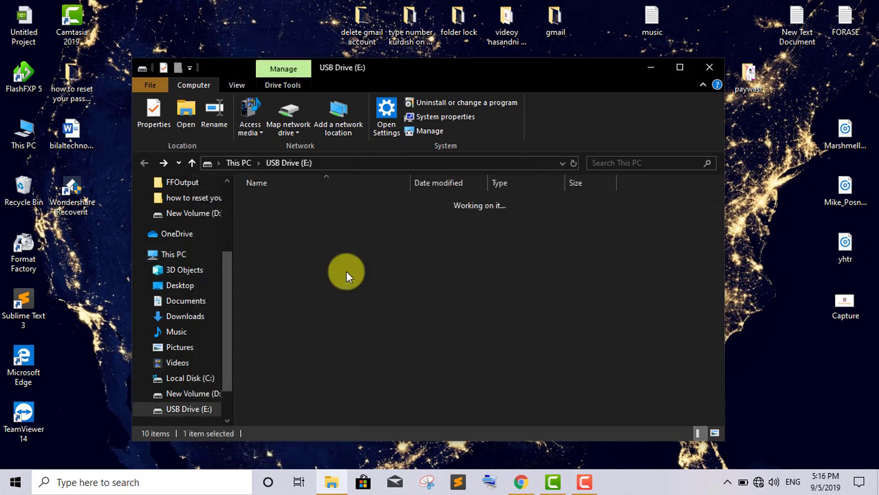
pyautogui.click(711, 70)
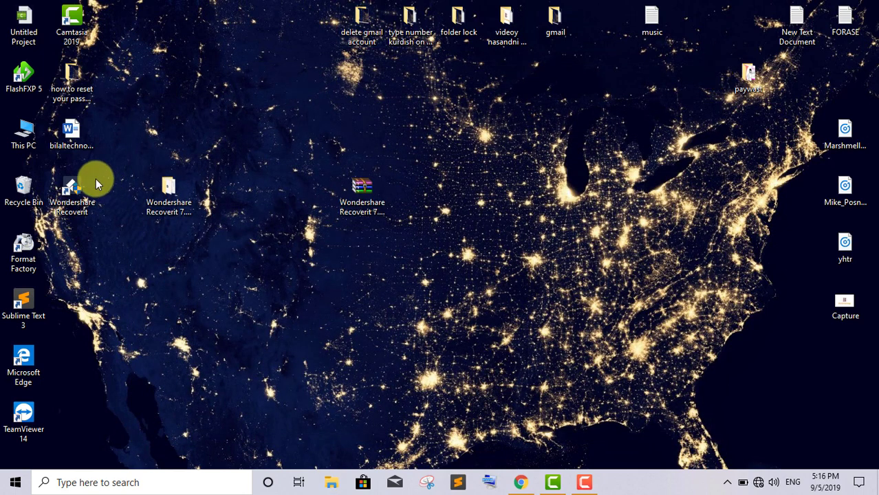
# Step: Launch Wondershare Recoverit and run a Formatted Disk Recovery scan on Removable Disk (E:), checking the drive letter in This PC beforehand
pyautogui.doubleClick(72, 194)
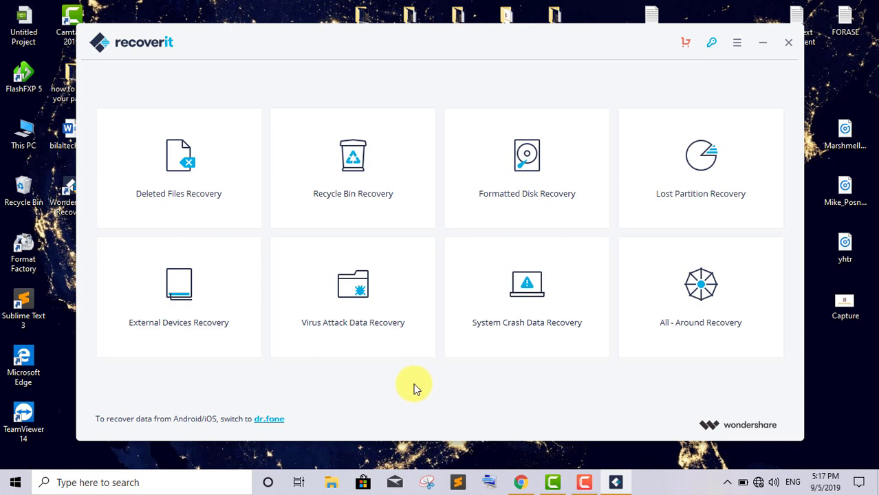
pyautogui.click(531, 172)
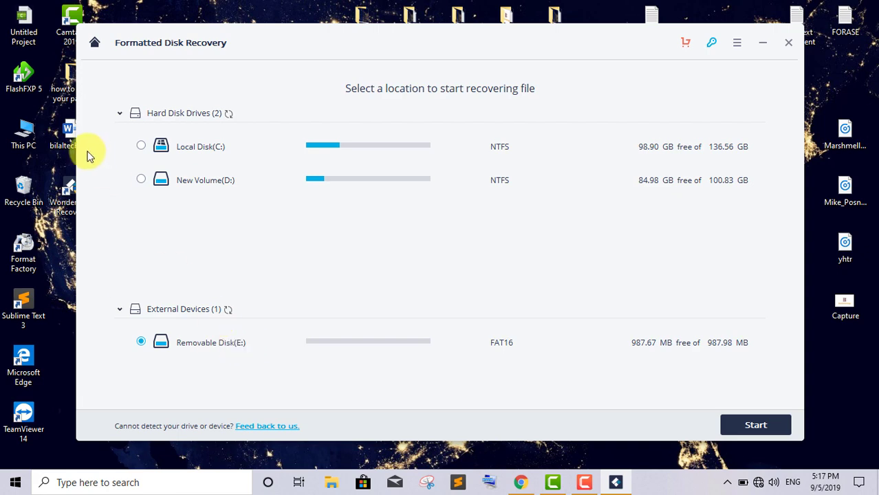
pyautogui.doubleClick(21, 136)
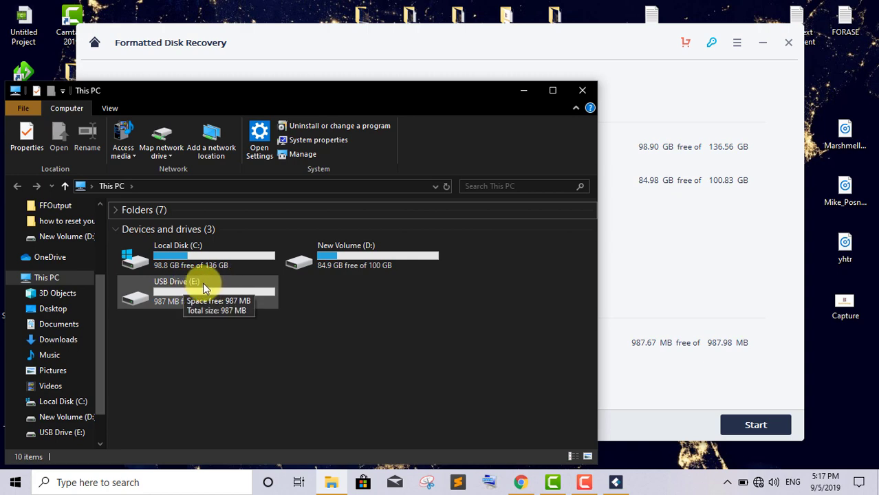
pyautogui.click(582, 90)
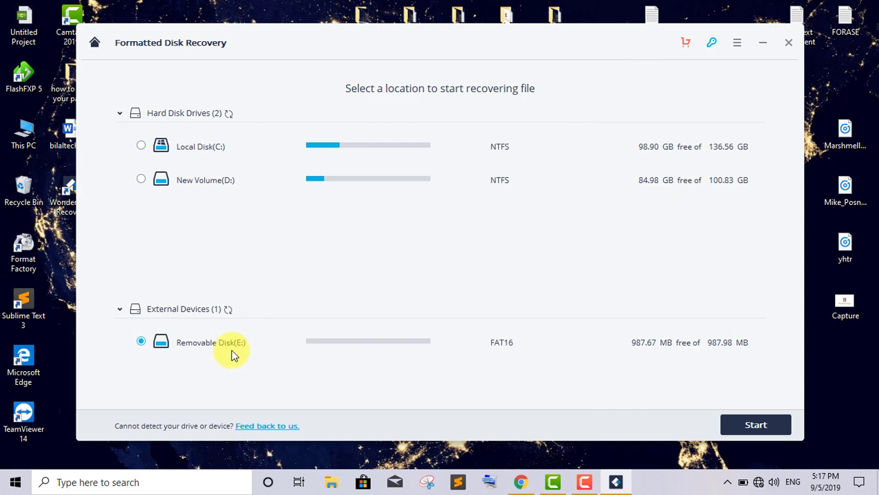
pyautogui.click(752, 430)
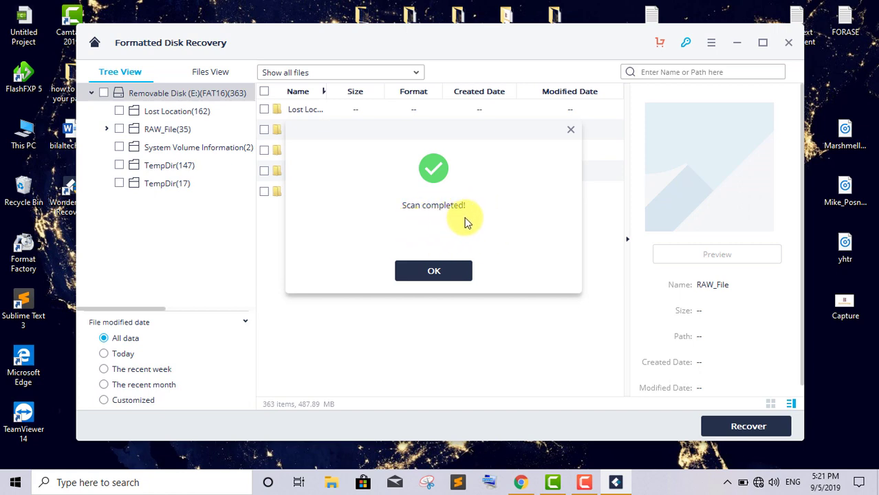
pyautogui.click(446, 273)
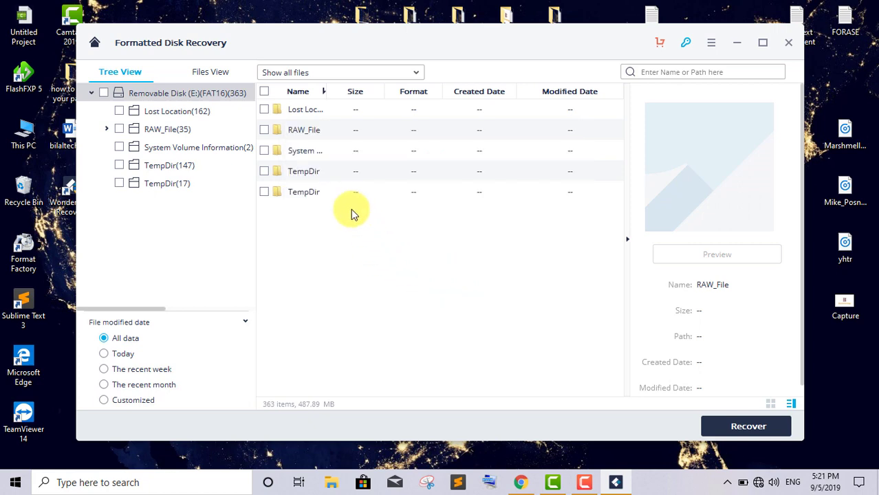
# Step: Look through the Lost Location and RAW_File scan results and mark both DOCX files in the docx folder for recovery
pyautogui.click(195, 114)
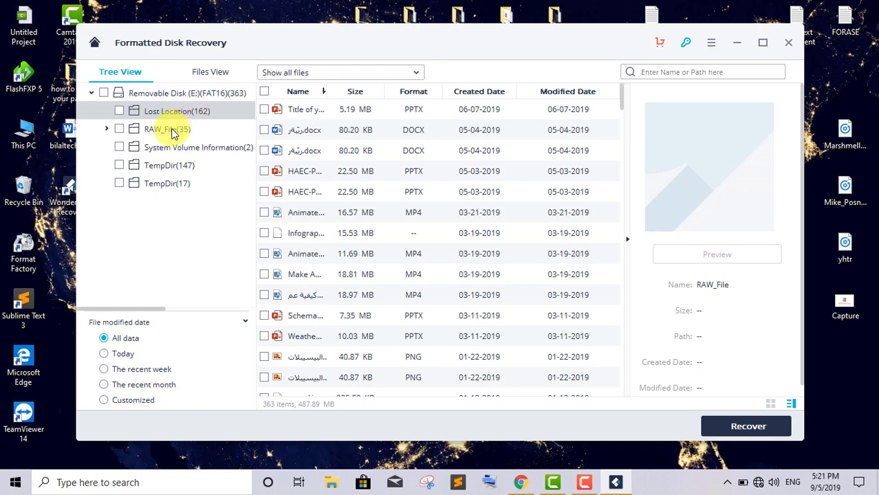
pyautogui.click(174, 132)
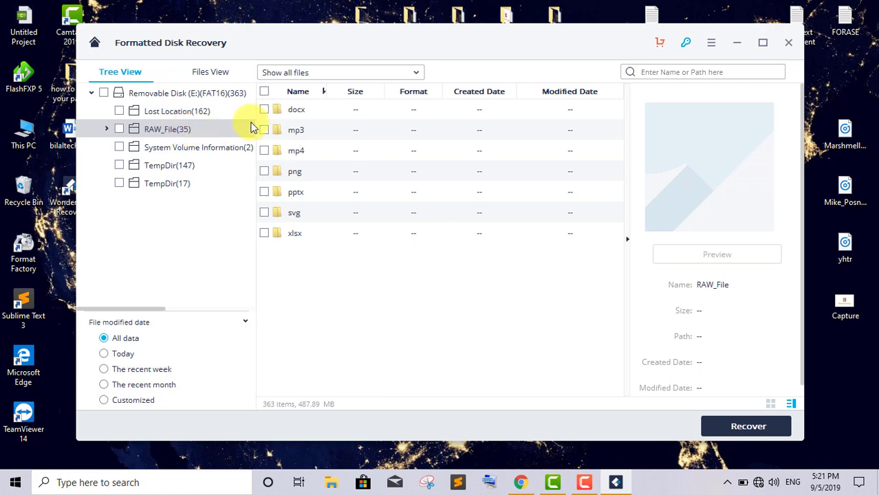
pyautogui.doubleClick(294, 112)
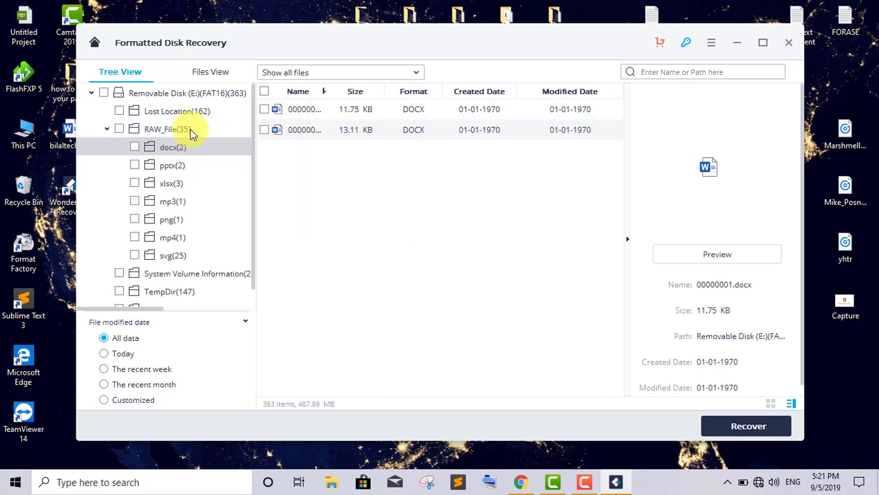
pyautogui.click(265, 110)
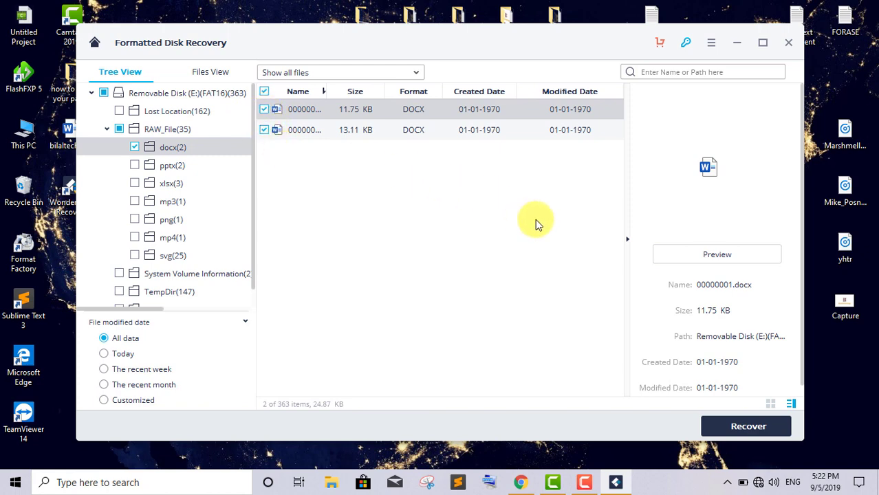
# Step: Recover the marked DOCX files to D:[New Volume], then close the output folder window and the completion message
pyautogui.click(740, 428)
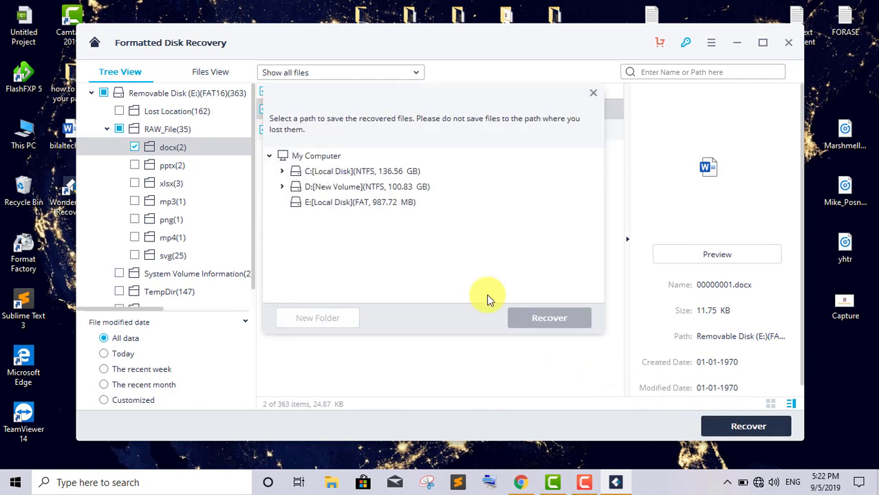
pyautogui.click(386, 194)
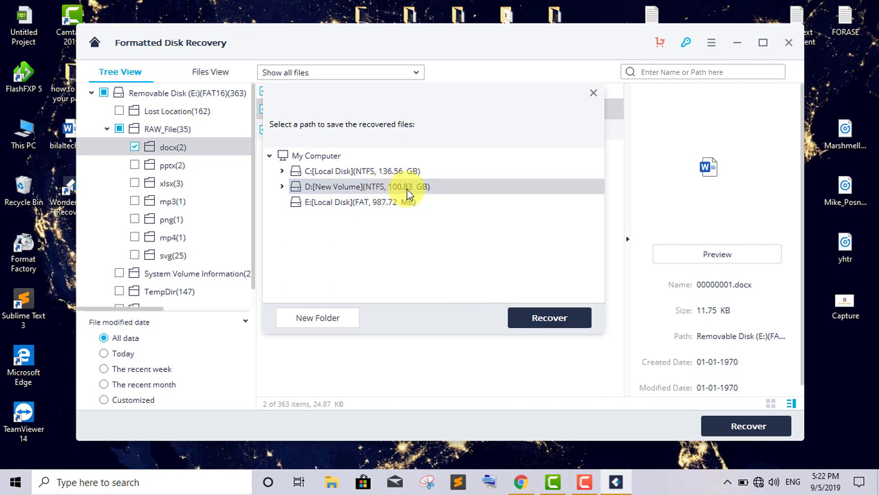
pyautogui.doubleClick(358, 190)
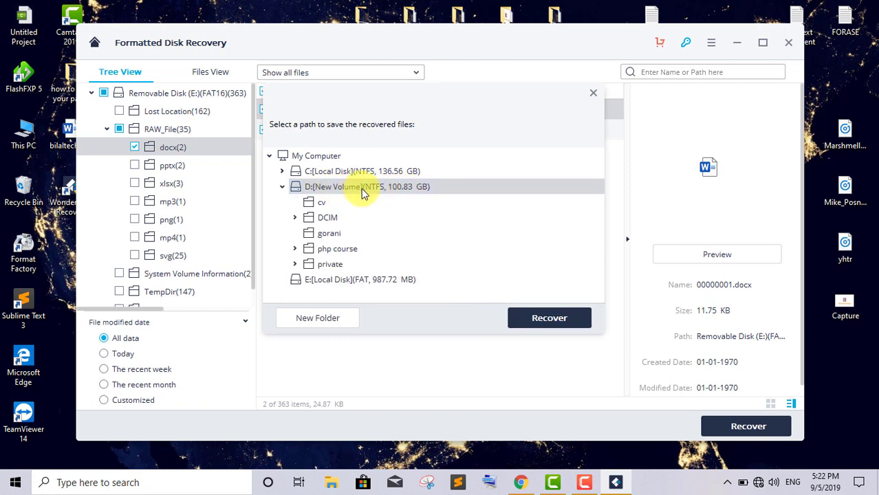
pyautogui.click(549, 315)
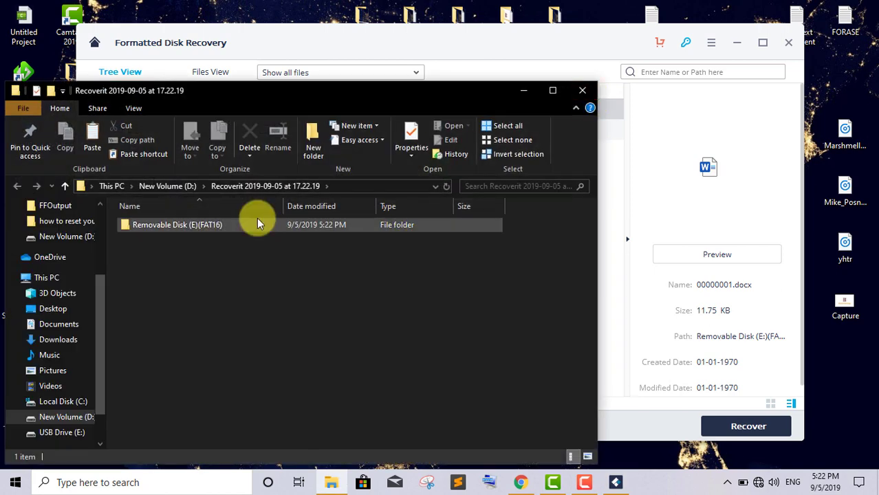
pyautogui.click(582, 90)
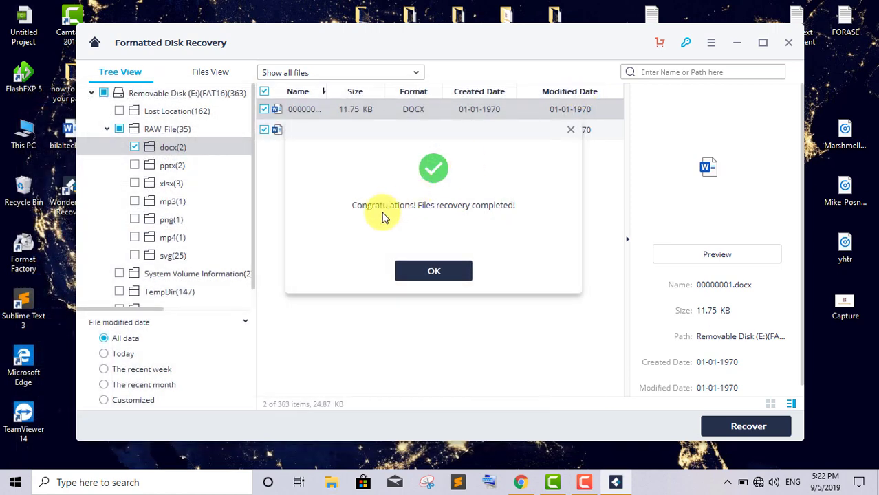
pyautogui.click(445, 268)
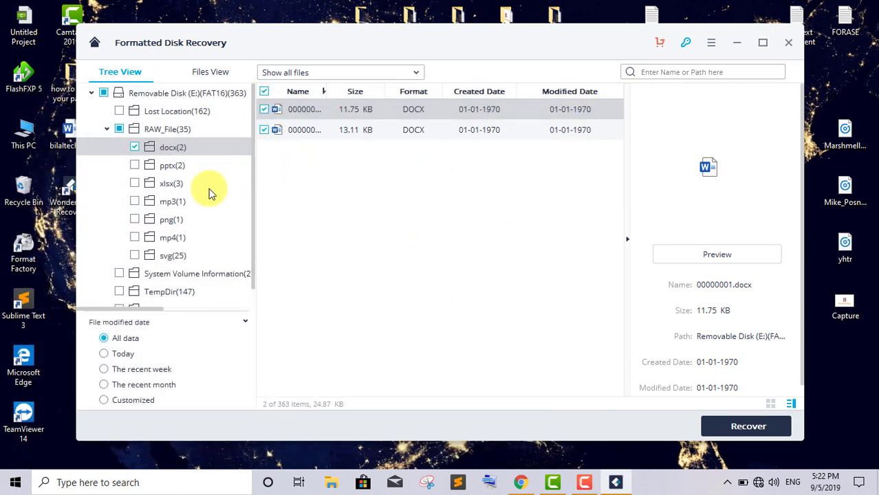
# Step: Add the file in the mp3 folder to the selection, recover to D:[New Volume], and dismiss the output window and completion message
pyautogui.click(180, 204)
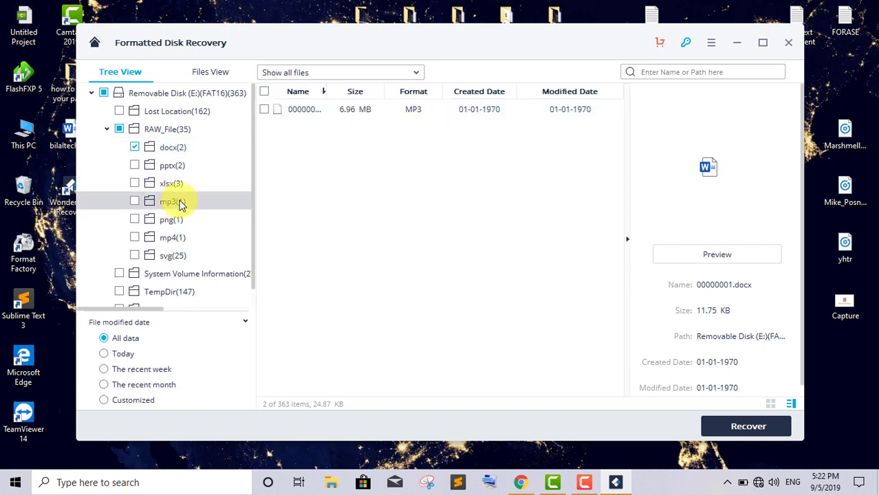
pyautogui.click(351, 113)
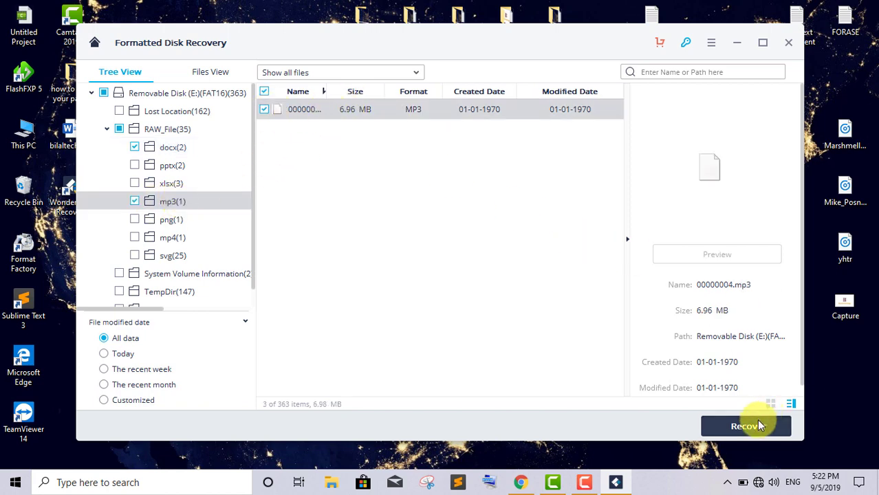
pyautogui.click(753, 426)
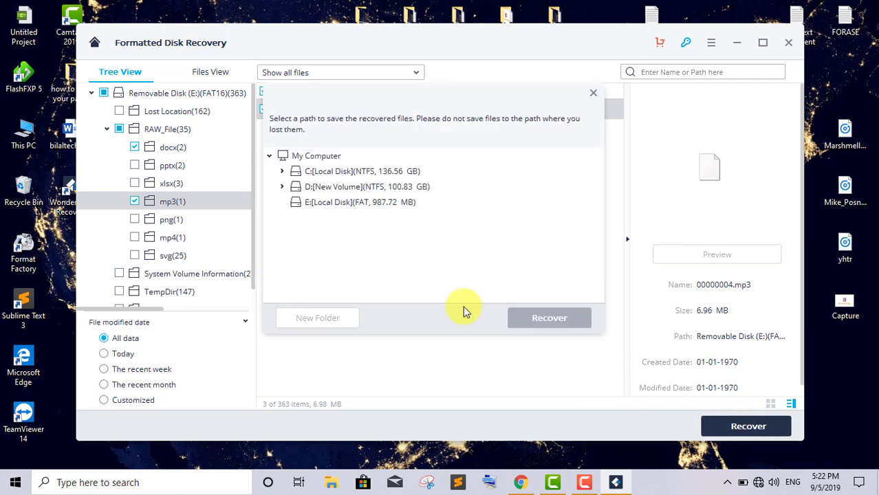
pyautogui.click(378, 190)
pyautogui.click(549, 319)
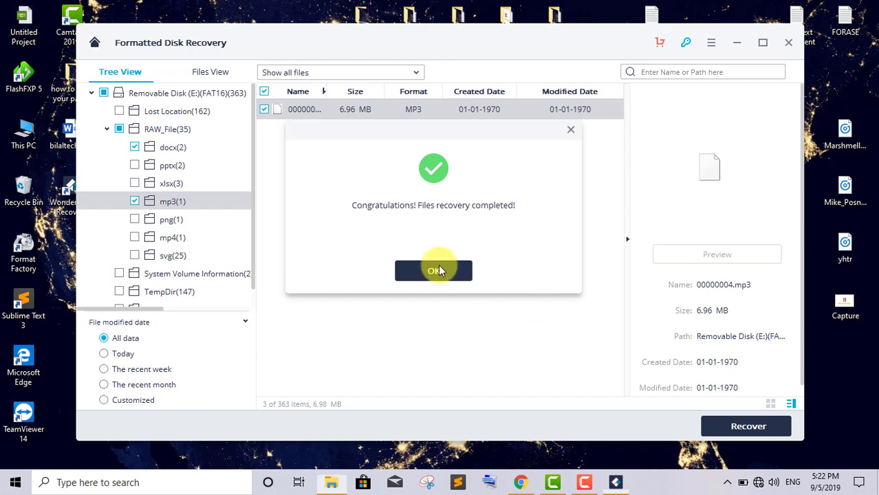
pyautogui.click(438, 270)
pyautogui.click(584, 90)
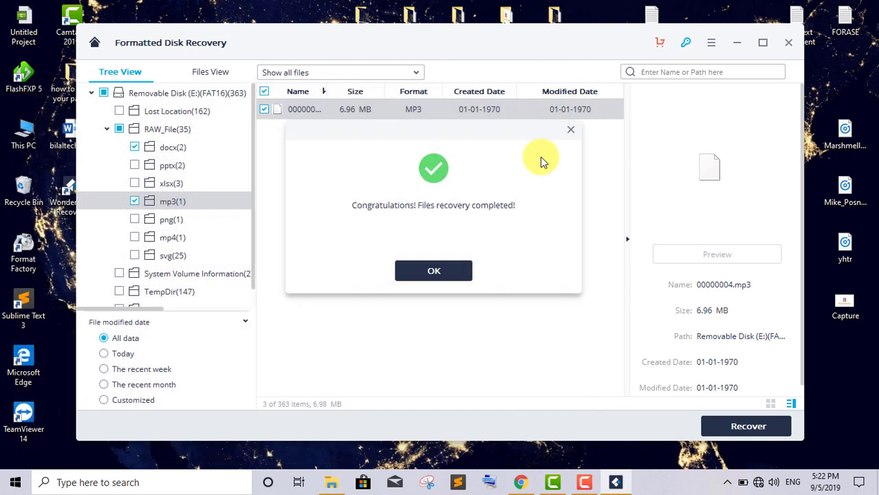
pyautogui.click(435, 269)
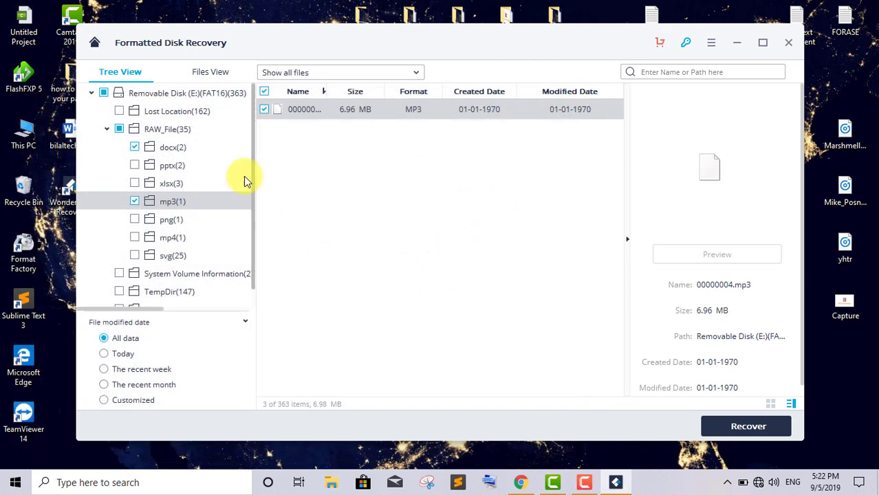
# Step: Add the file in the mp4 folder to the selection, recover to D:[New Volume], and dismiss the output window and completion message
pyautogui.click(252, 220)
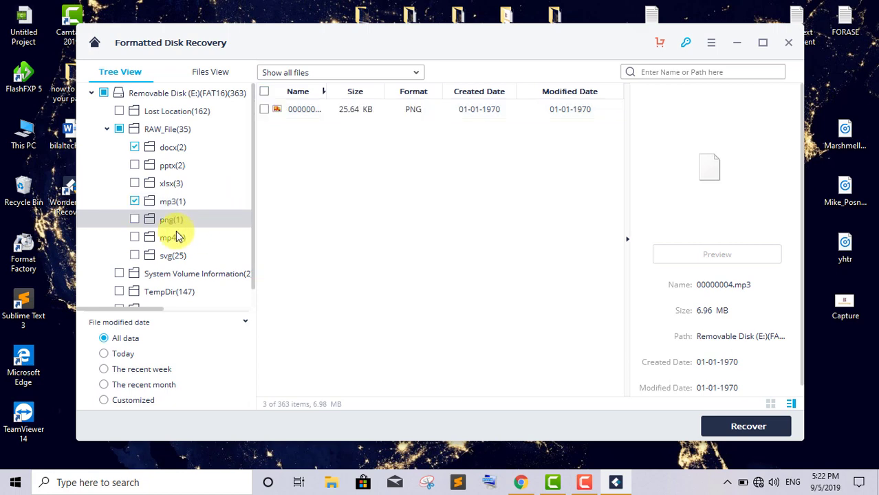
pyautogui.click(175, 239)
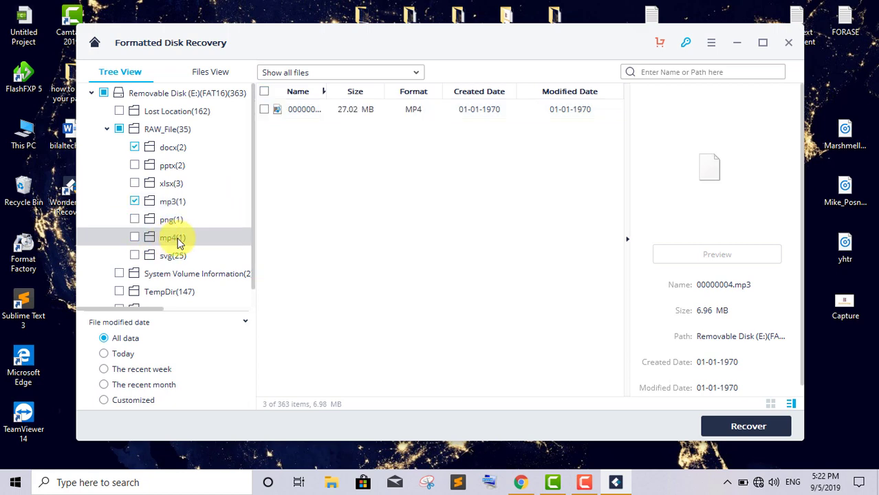
pyautogui.click(365, 116)
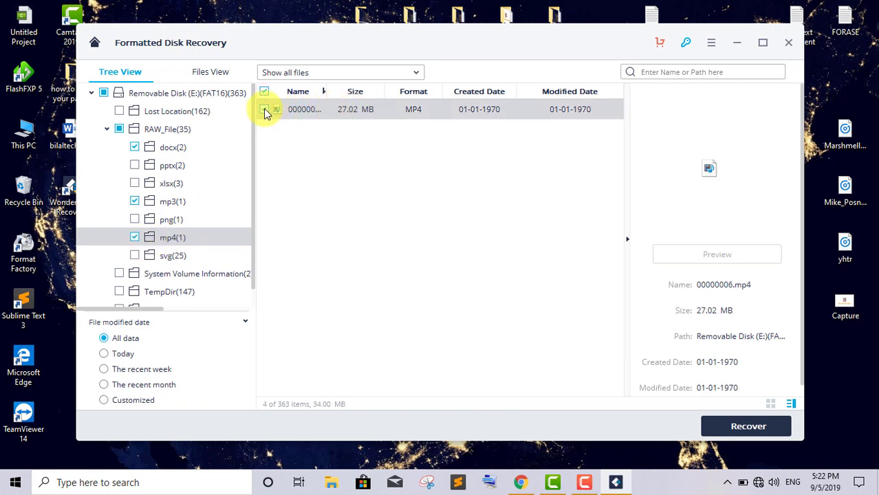
pyautogui.click(265, 110)
pyautogui.click(760, 425)
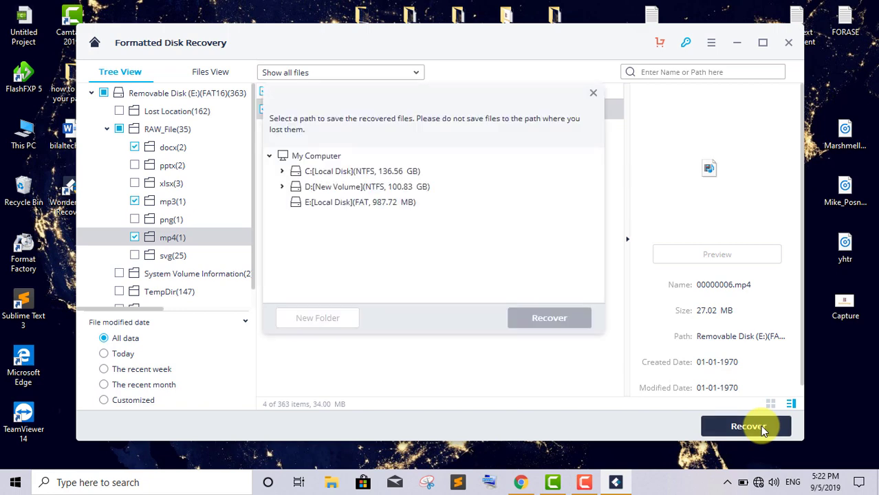
pyautogui.click(385, 192)
pyautogui.click(543, 320)
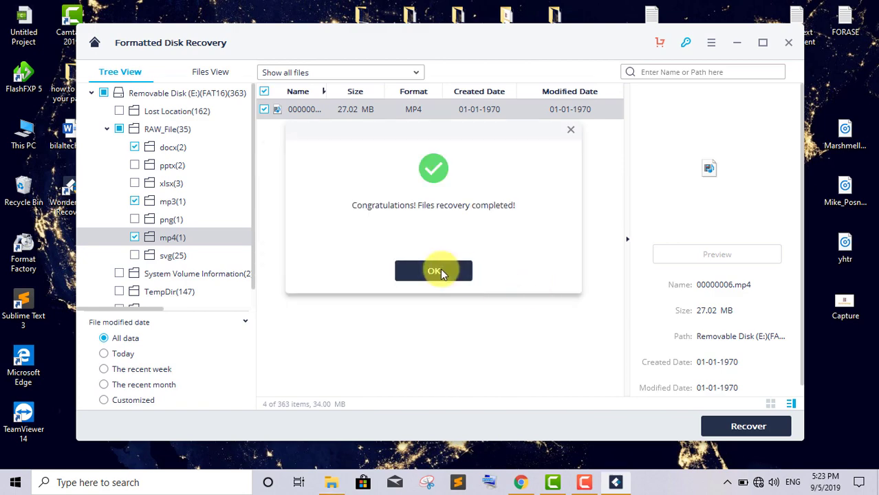
pyautogui.click(437, 271)
pyautogui.click(583, 92)
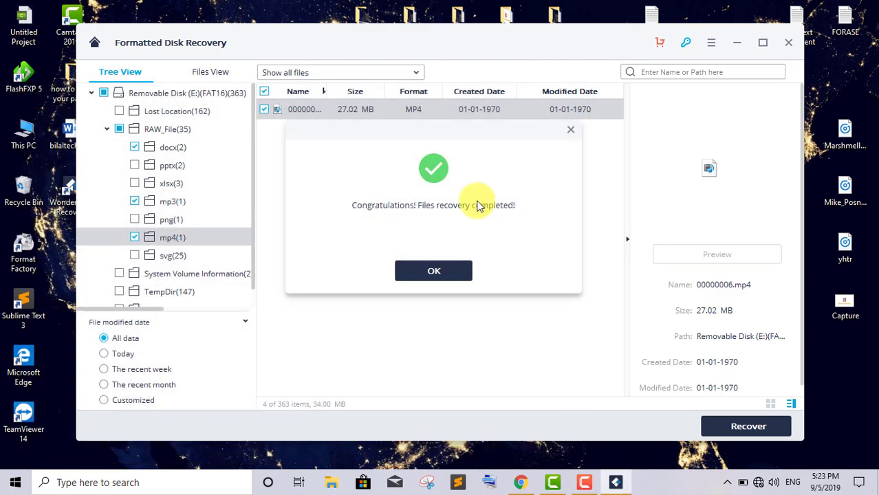
pyautogui.click(428, 270)
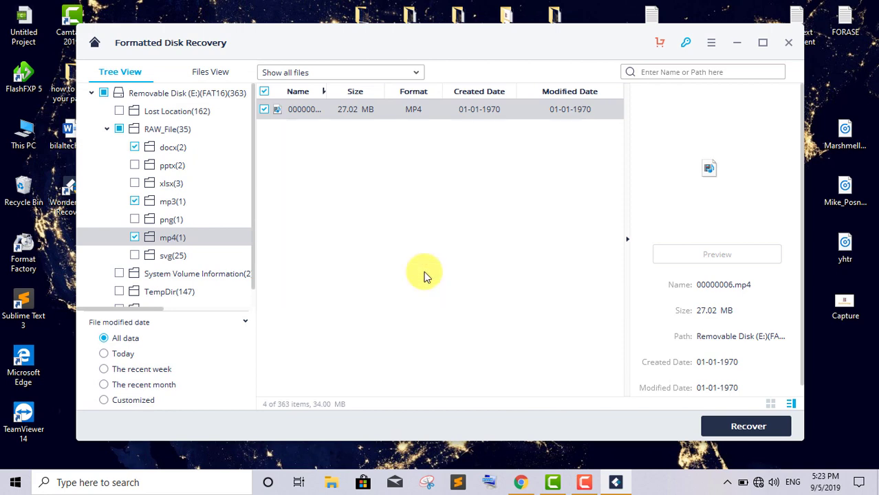
# Step: Add the file in the png folder to the selection, recover to D:[New Volume], and dismiss the output window and completion message
pyautogui.click(172, 221)
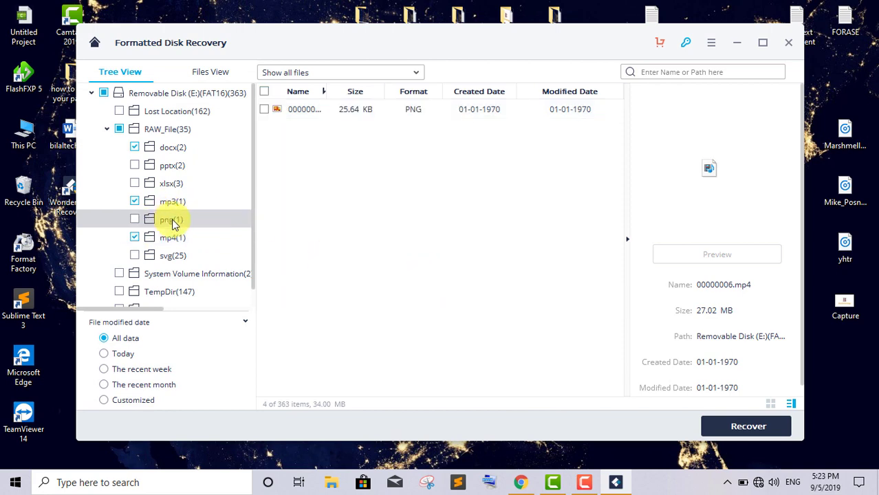
pyautogui.click(342, 110)
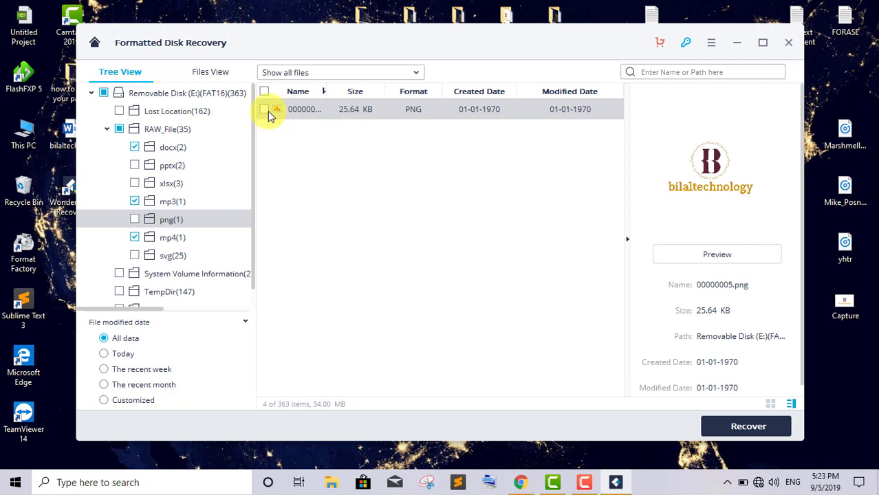
pyautogui.click(266, 110)
pyautogui.click(756, 426)
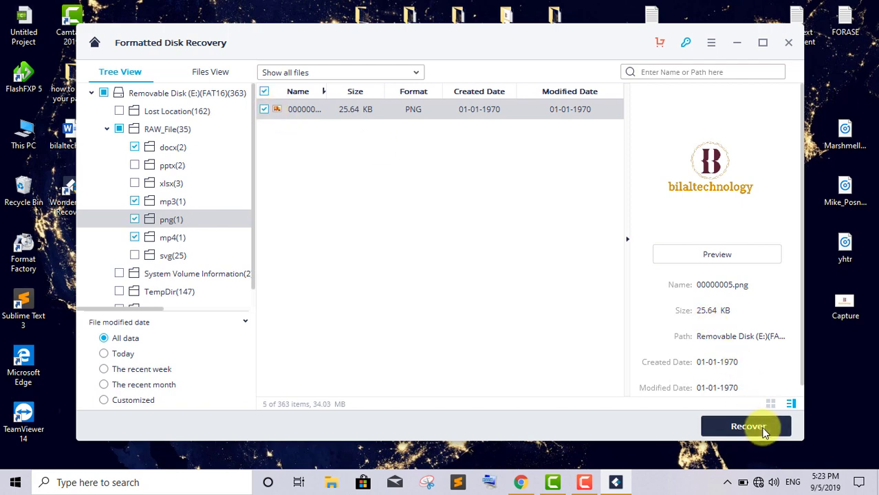
pyautogui.click(371, 187)
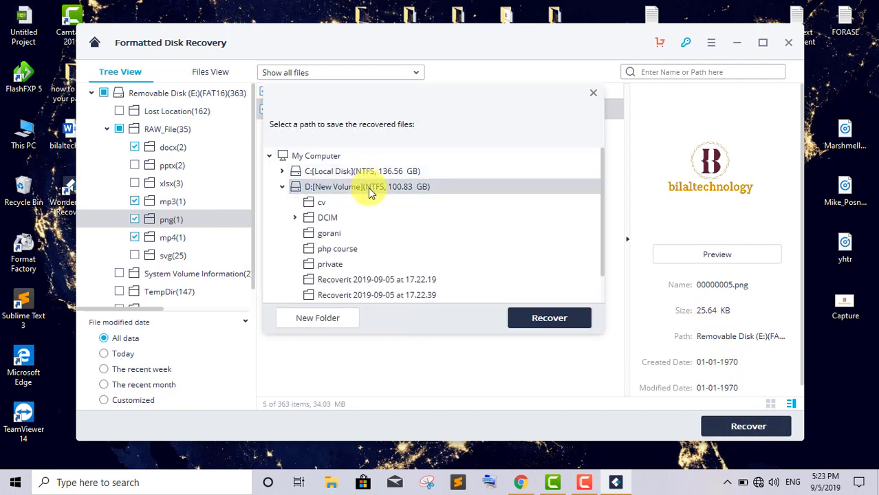
pyautogui.click(544, 316)
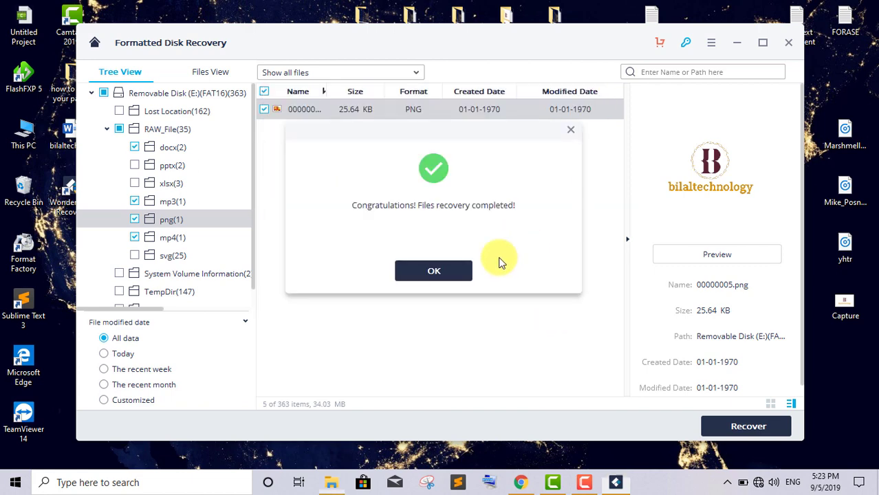
pyautogui.click(453, 266)
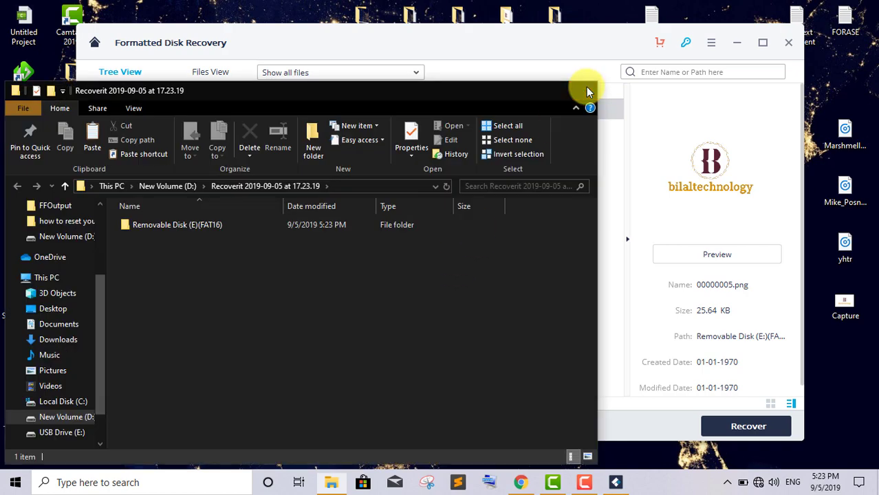
pyautogui.click(584, 90)
pyautogui.click(448, 273)
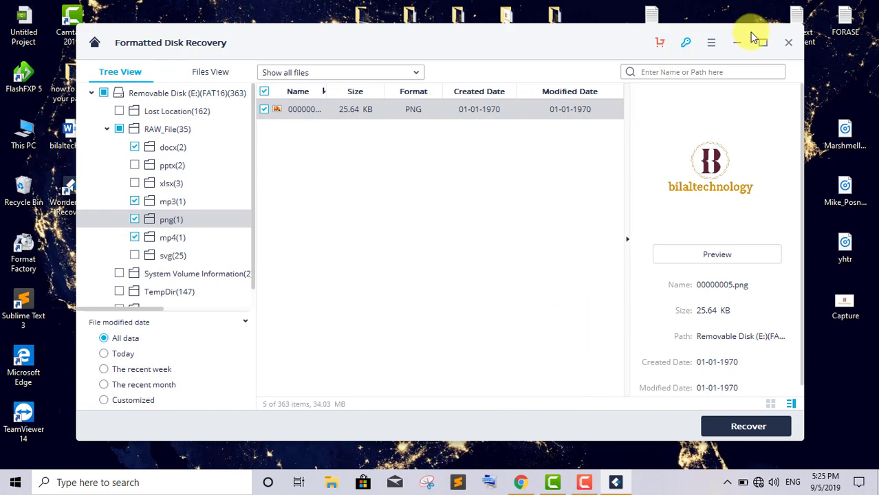
# Step: Minimize Recoverit and open the RAW_File folder under Recoverit 2019-09-05 at 17.23.19 > Removable Disk (E)(FAT16) on New Volume (D:)
pyautogui.click(737, 43)
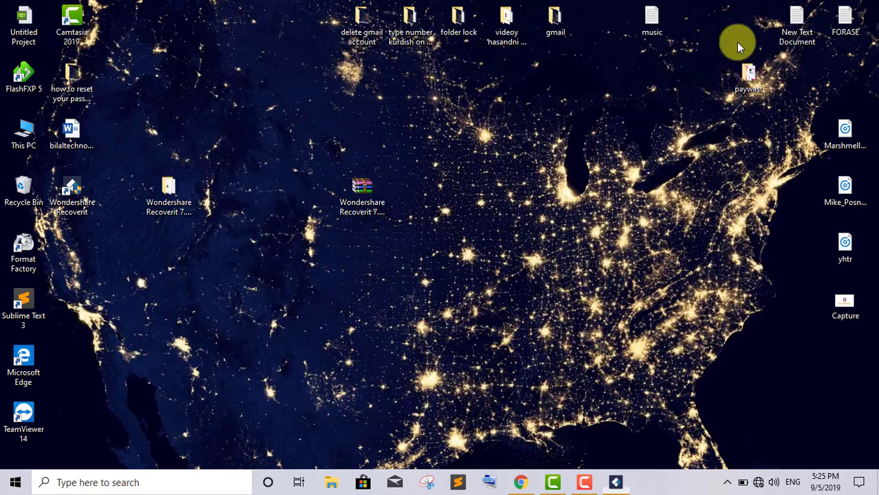
pyautogui.doubleClick(29, 132)
pyautogui.doubleClick(443, 217)
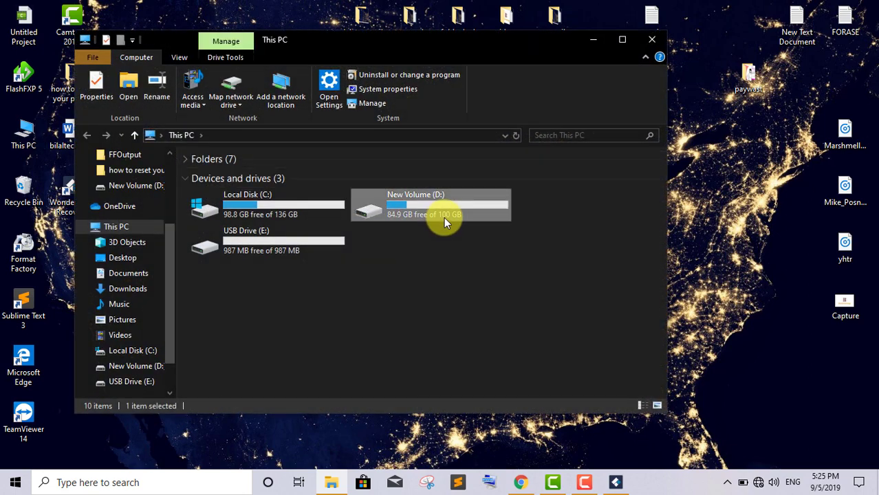
pyautogui.doubleClick(263, 282)
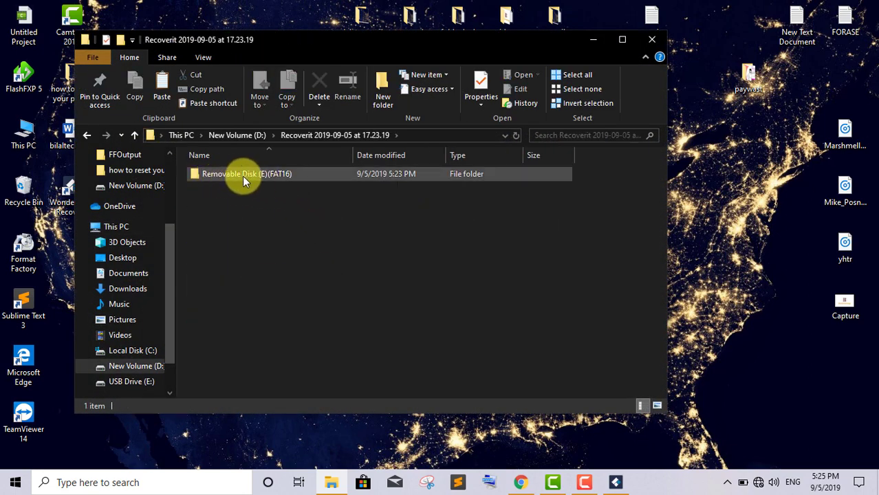
pyautogui.doubleClick(266, 172)
pyautogui.click(223, 174)
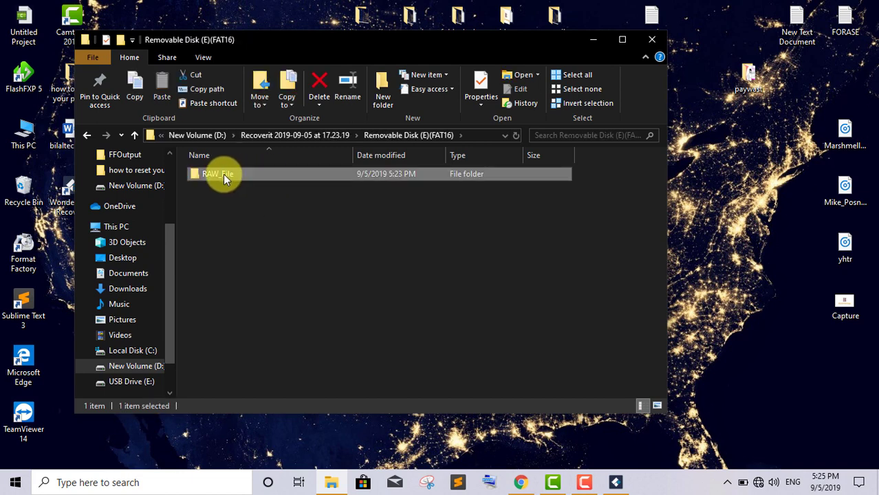
pyautogui.doubleClick(223, 174)
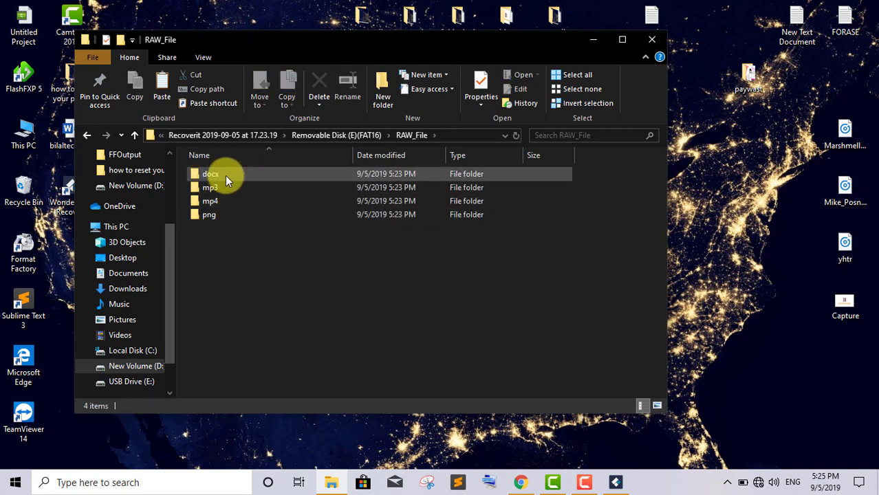
# Step: View the recovered image 00000005 in the png folder, close the viewer, and return to the RAW_File folder
pyautogui.doubleClick(220, 214)
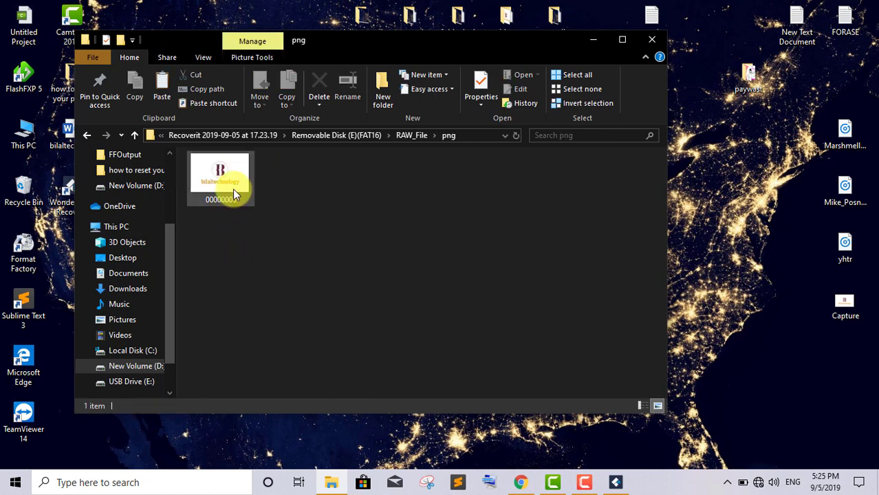
pyautogui.click(232, 189)
pyautogui.doubleClick(233, 189)
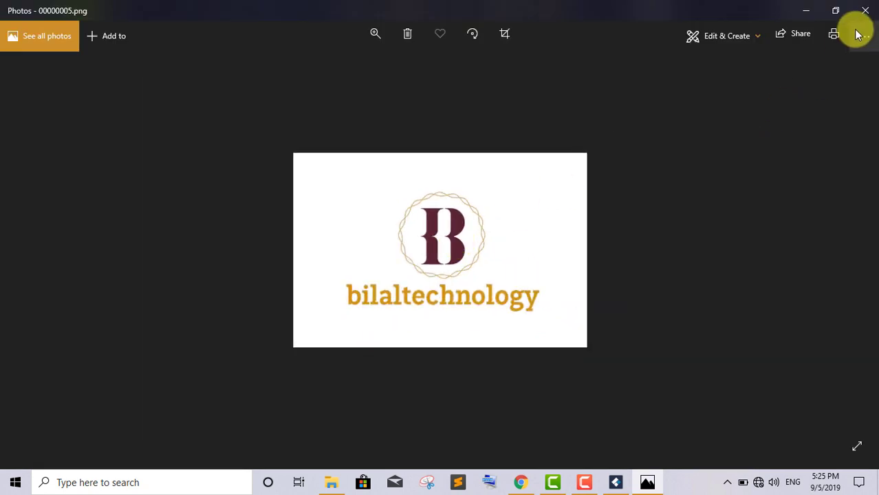
pyautogui.click(865, 17)
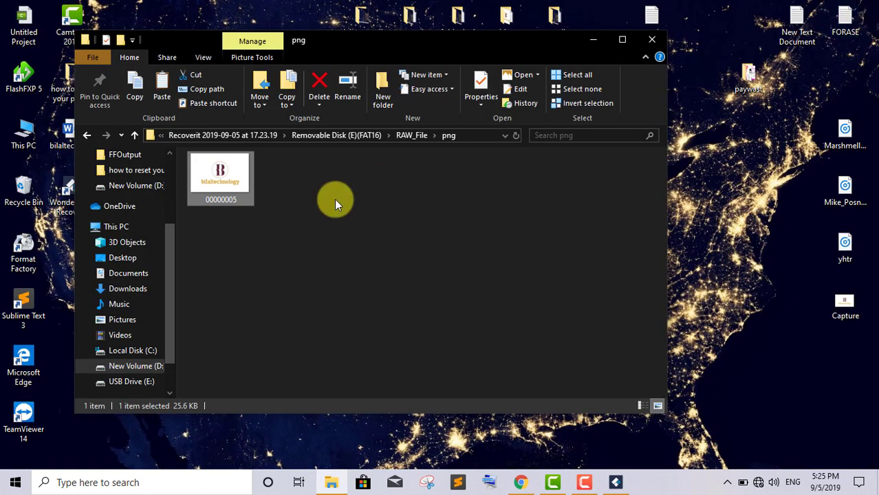
pyautogui.click(83, 134)
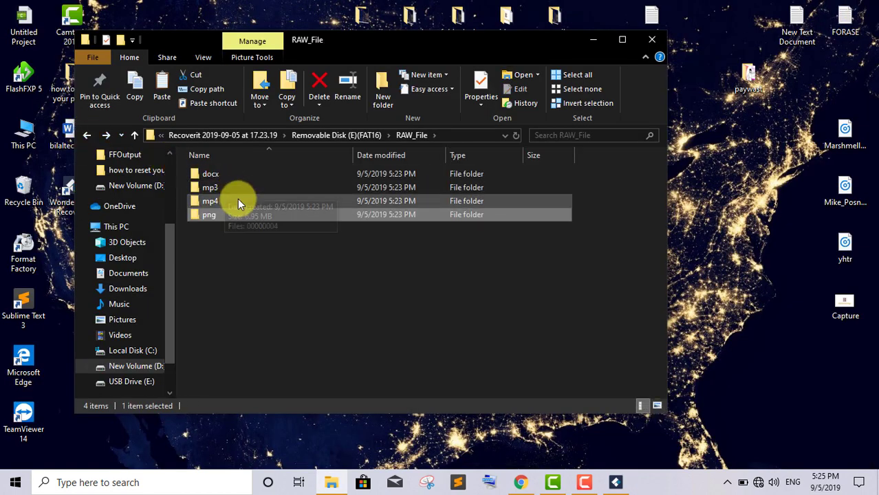
# Step: Play the recovered video 00000006 in the mp4 folder, skip ahead to about 1:29, close the player, and return to the RAW_File folder
pyautogui.click(238, 200)
pyautogui.doubleClick(237, 200)
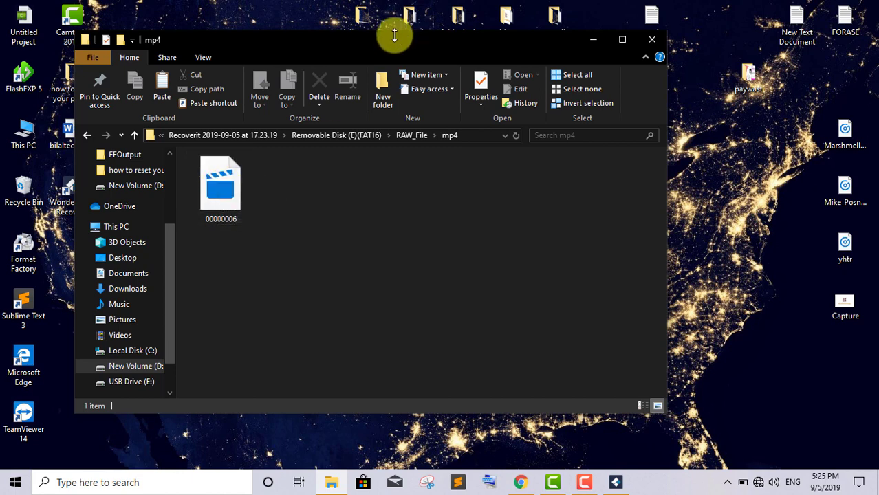
pyautogui.moveTo(397, 44); pyautogui.dragTo(430, 66)
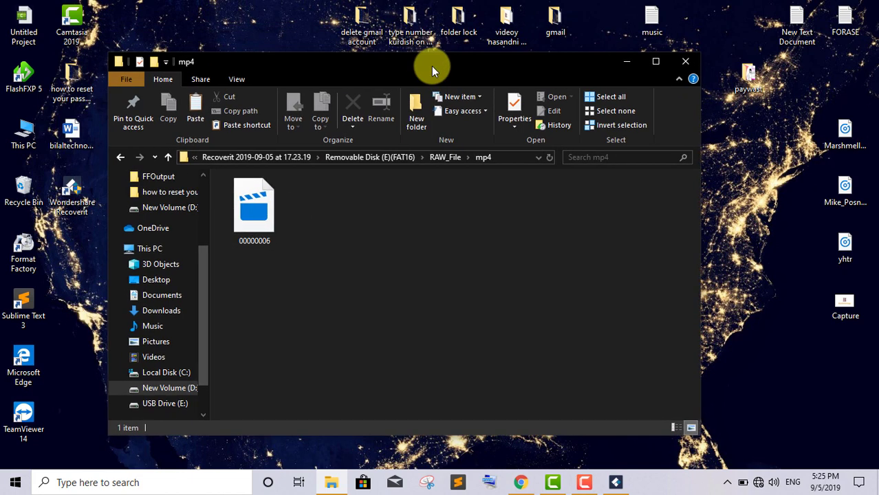
pyautogui.click(233, 226)
pyautogui.doubleClick(233, 226)
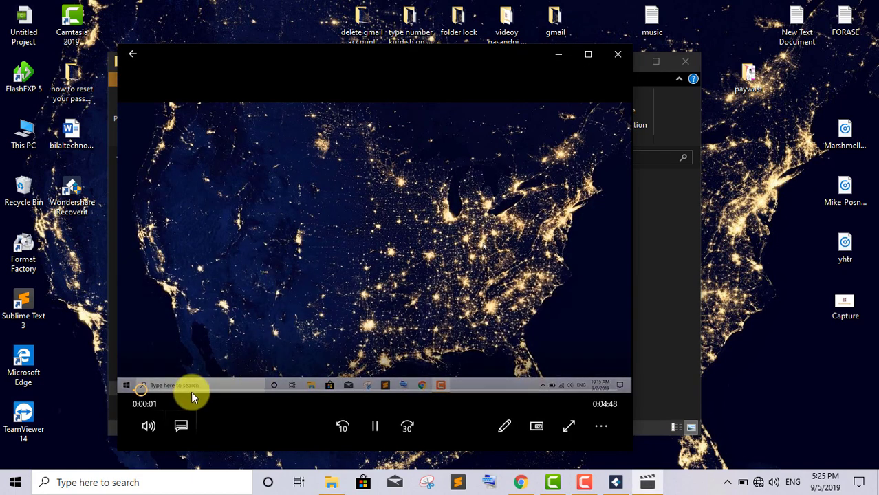
pyautogui.click(192, 392)
pyautogui.click(282, 389)
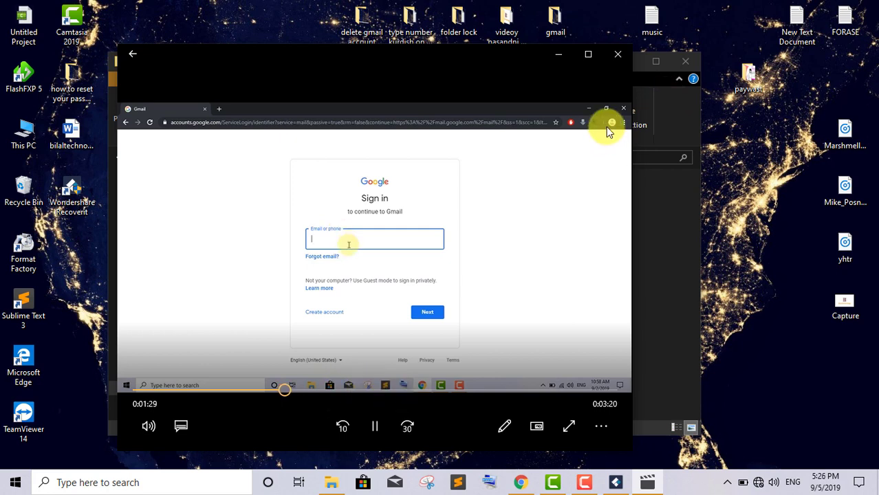
pyautogui.click(616, 60)
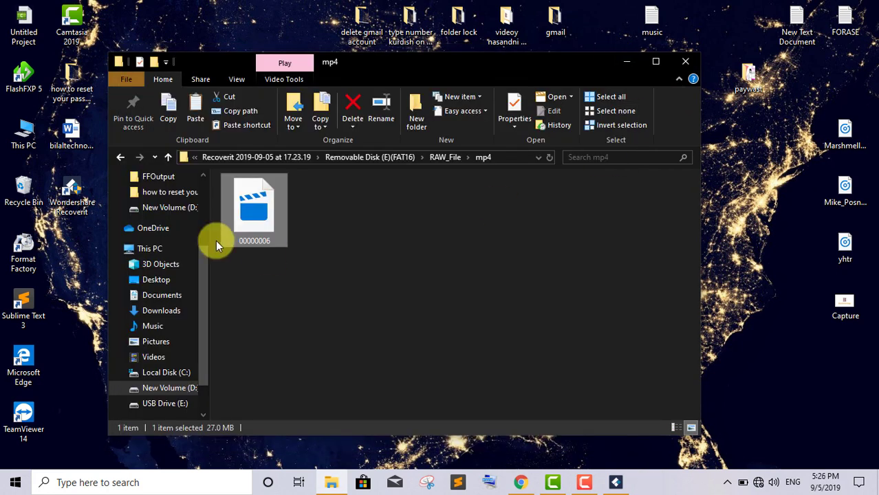
pyautogui.click(330, 279)
pyautogui.click(119, 158)
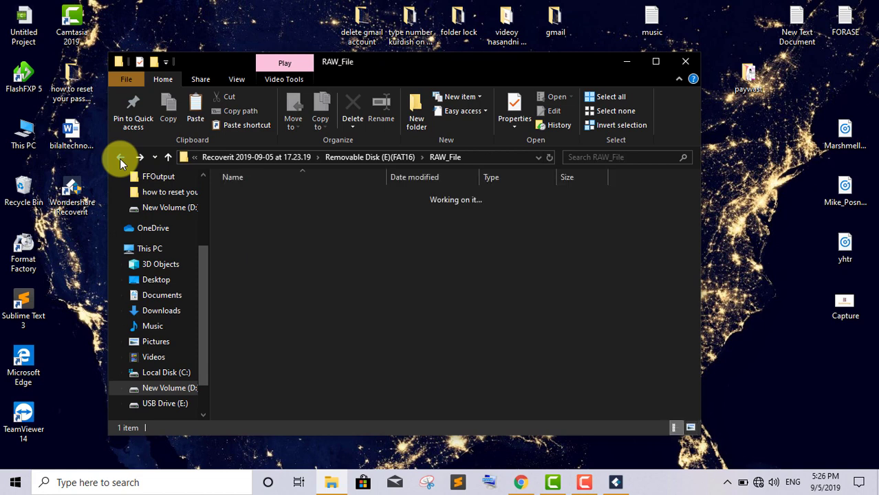
pyautogui.click(120, 158)
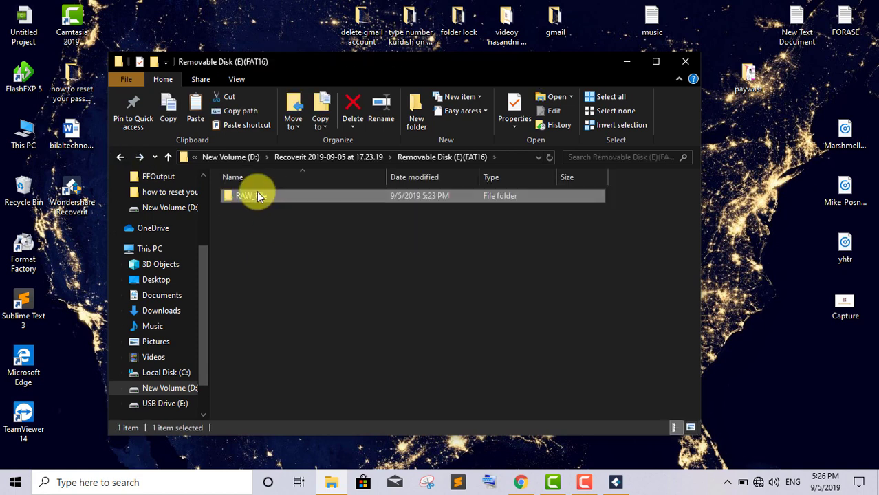
pyautogui.doubleClick(257, 196)
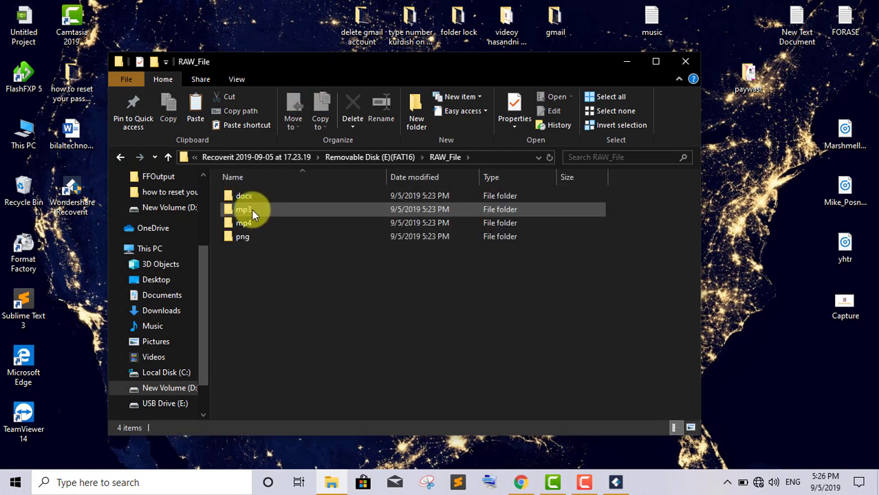
# Step: Play the recovered audio file 00000004 in the mp3 folder at volume 12 from 0:46, close the player, and return to RAW_File
pyautogui.doubleClick(251, 209)
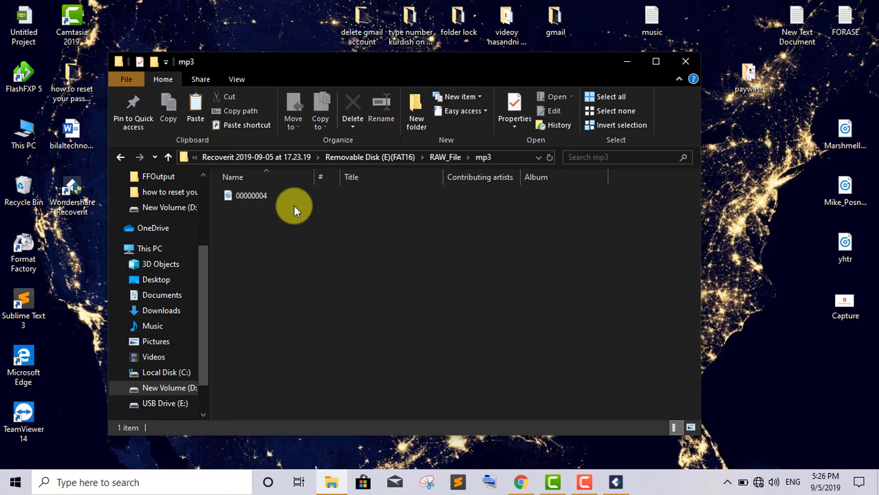
pyautogui.doubleClick(261, 196)
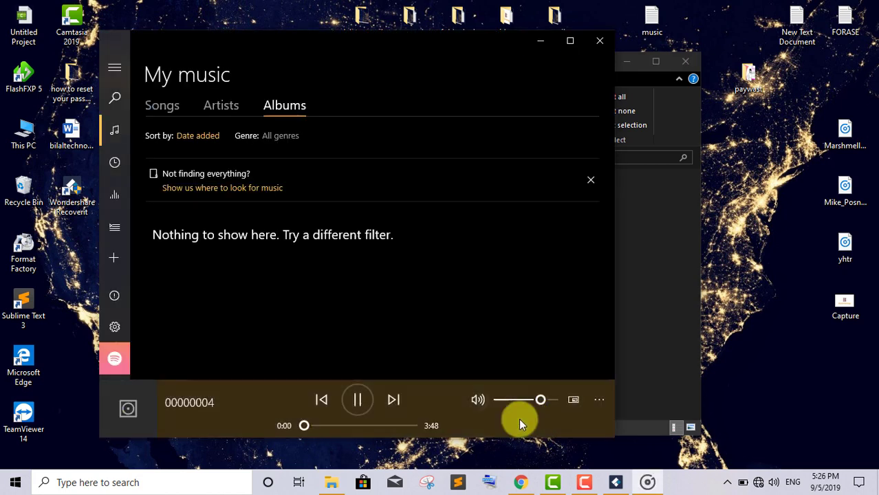
pyautogui.click(506, 400)
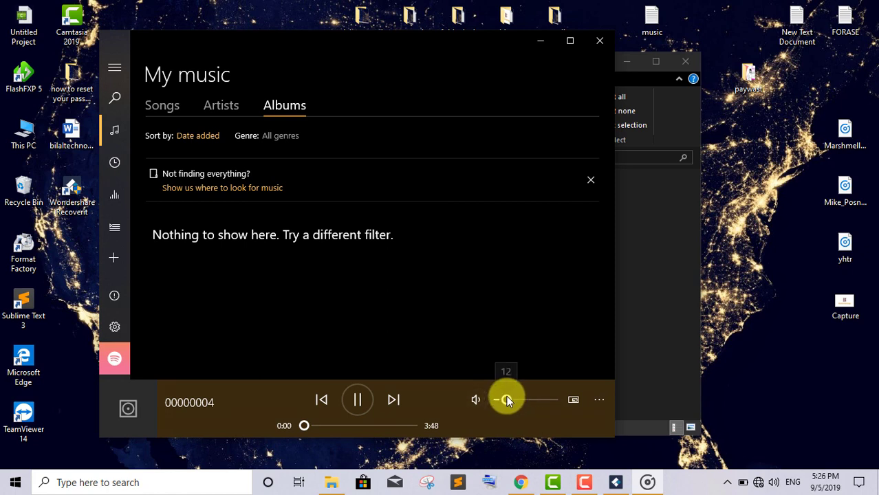
pyautogui.click(326, 426)
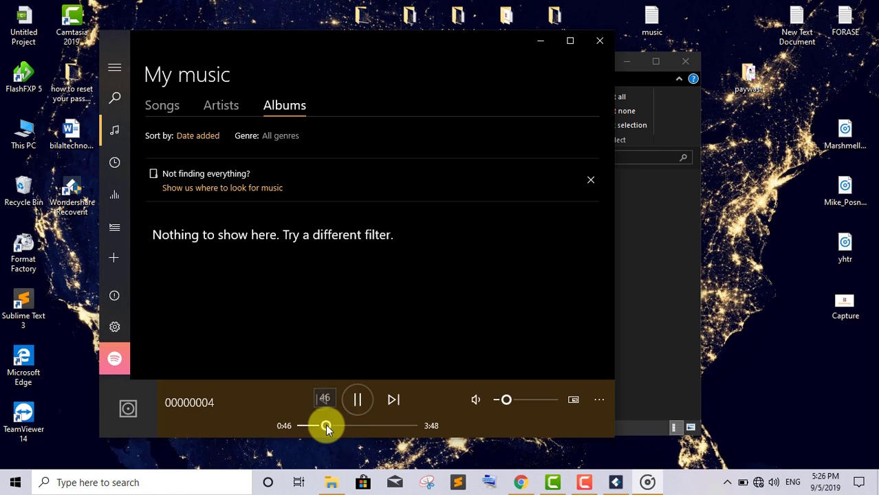
pyautogui.click(604, 40)
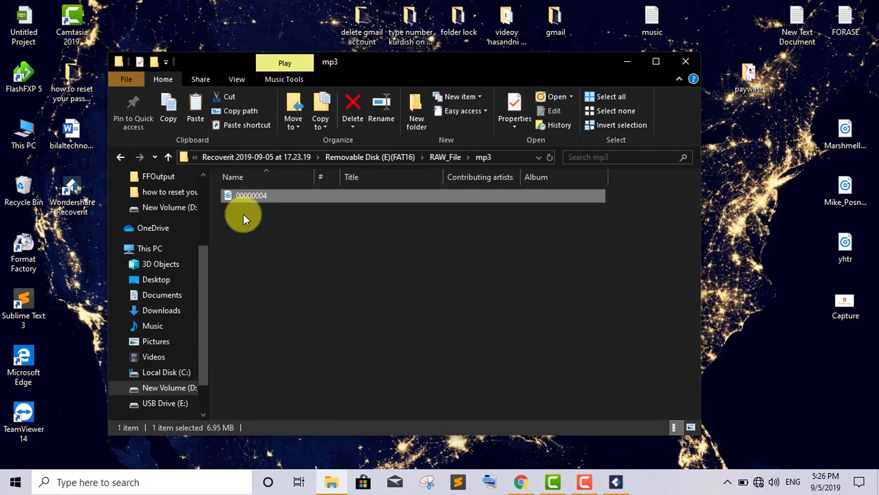
pyautogui.click(121, 157)
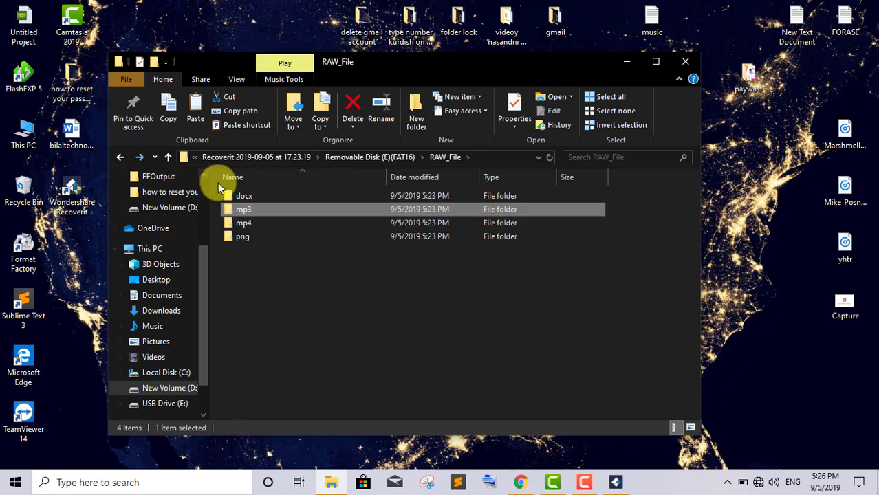
# Step: Check the text of the recovered Word document 00000001 in the docx folder, and close both Word and the folder window
pyautogui.doubleClick(272, 197)
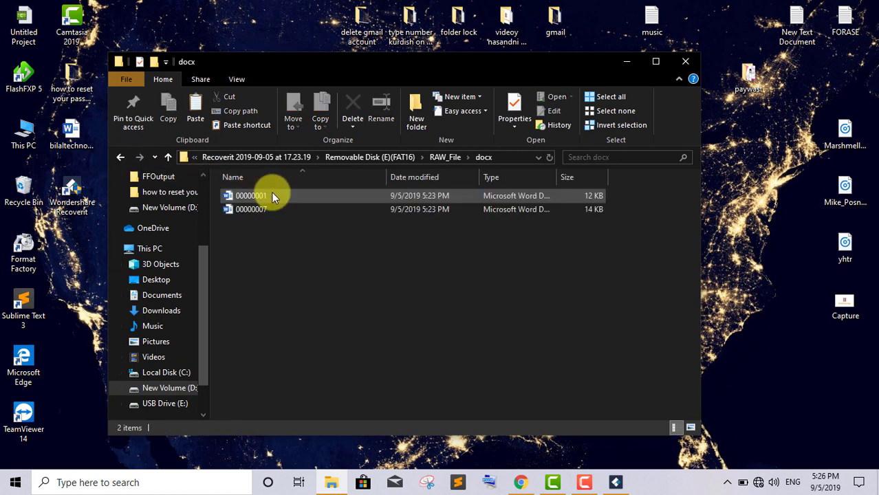
pyautogui.click(295, 195)
pyautogui.doubleClick(294, 196)
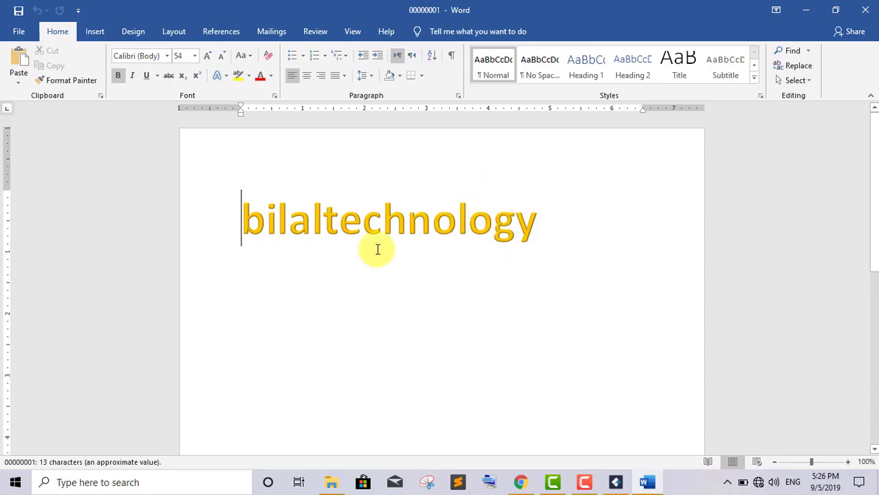
pyautogui.moveTo(247, 206); pyautogui.dragTo(531, 230)
pyautogui.click(531, 229)
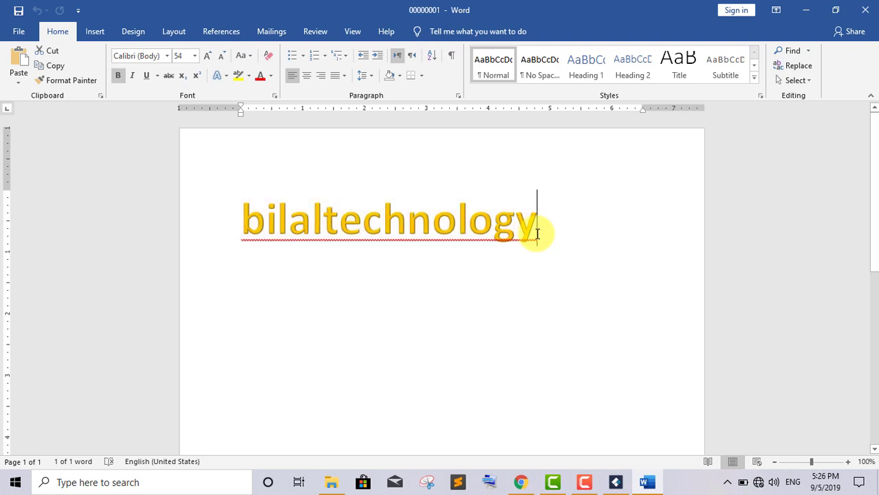
pyautogui.moveTo(347, 226); pyautogui.dragTo(476, 230)
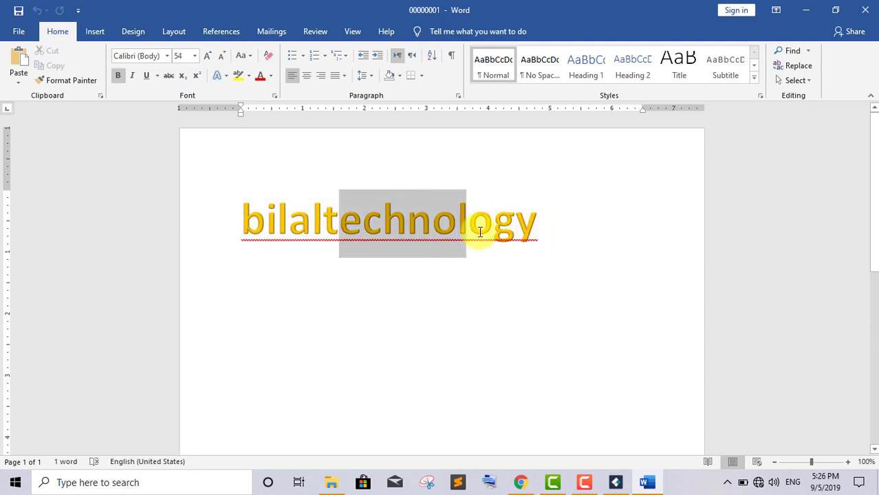
pyautogui.click(477, 230)
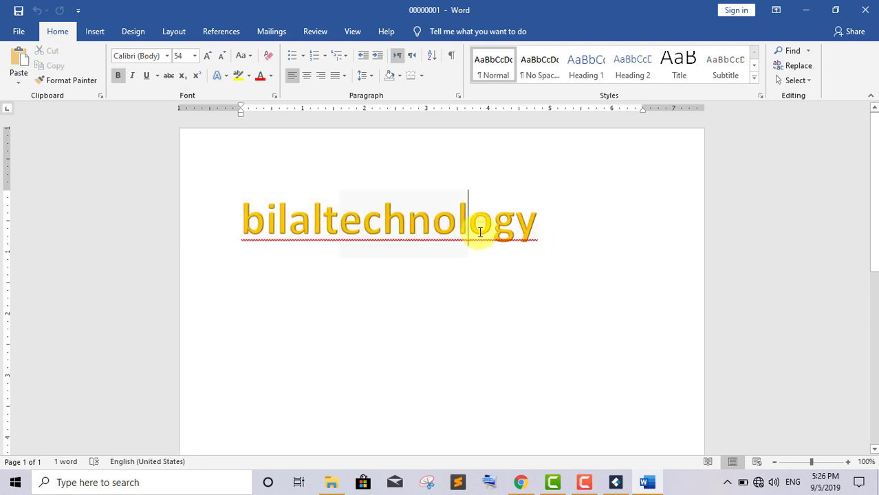
pyautogui.click(863, 10)
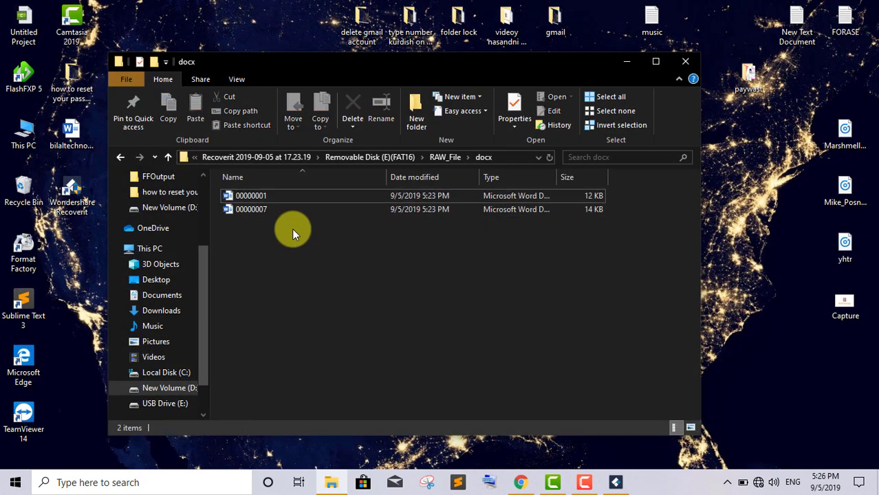
pyautogui.click(119, 158)
pyautogui.hotkey('alt', 'F4')
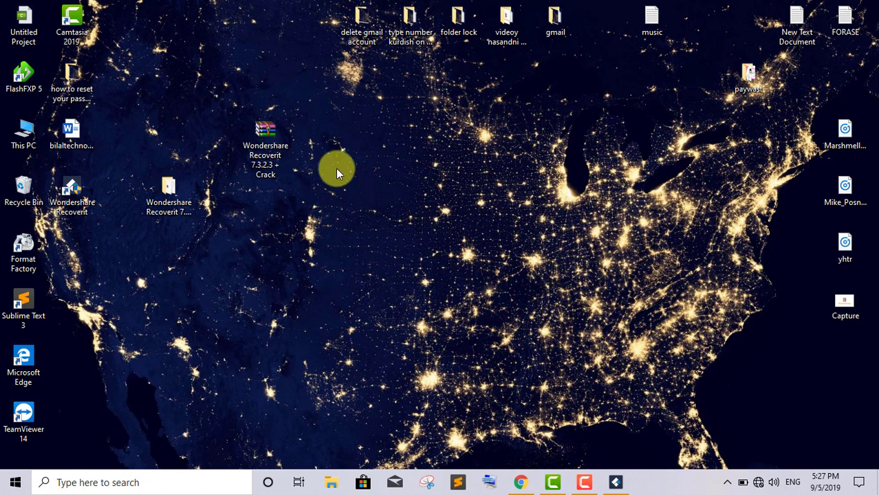
pyautogui.click(261, 146)
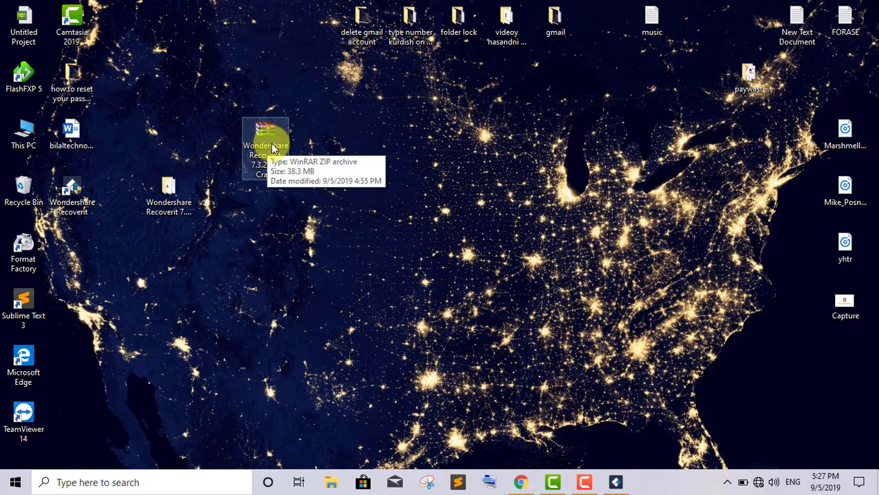
pyautogui.click(402, 114)
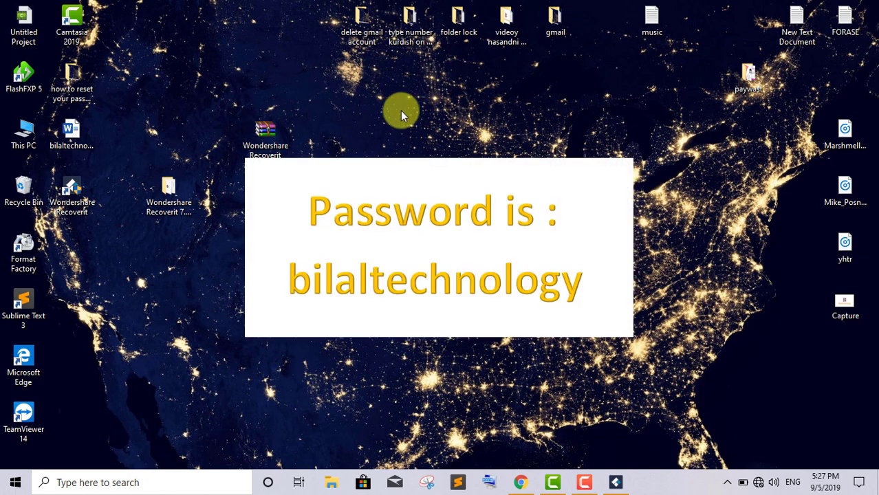